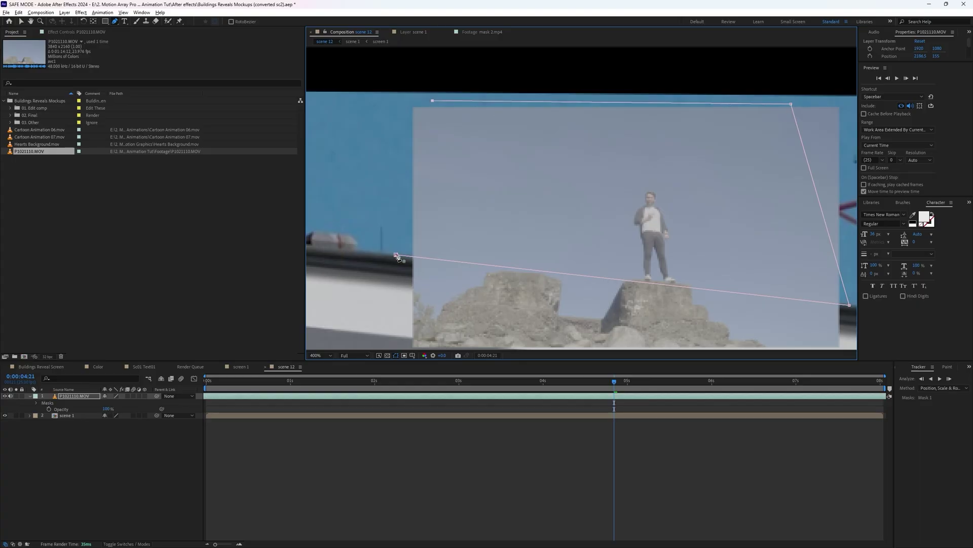
Step: Close the briefcase mask, generate diamonds inside it and pick the first generated diamond pile
{"action": "left_click", "coordinate": [396, 256]}
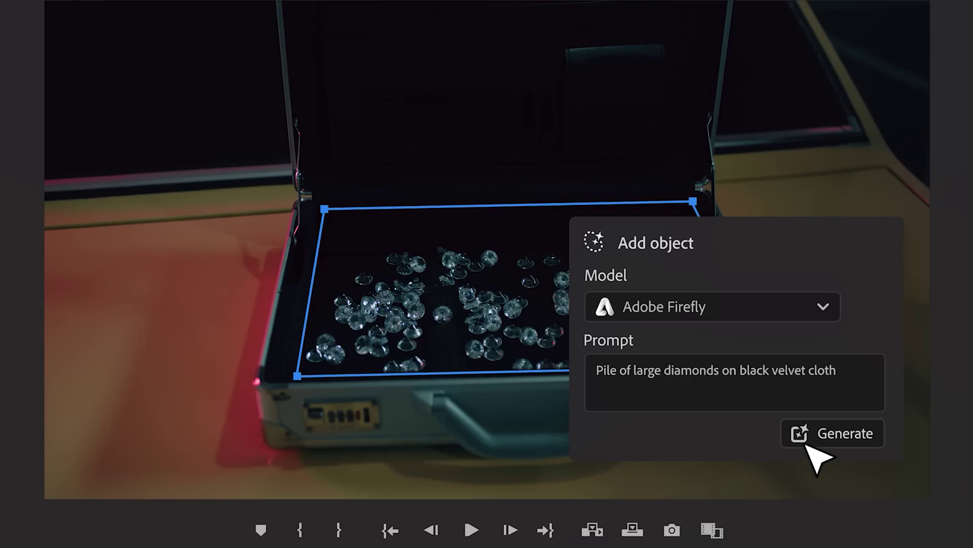
{"action": "left_click", "coordinate": [841, 437]}
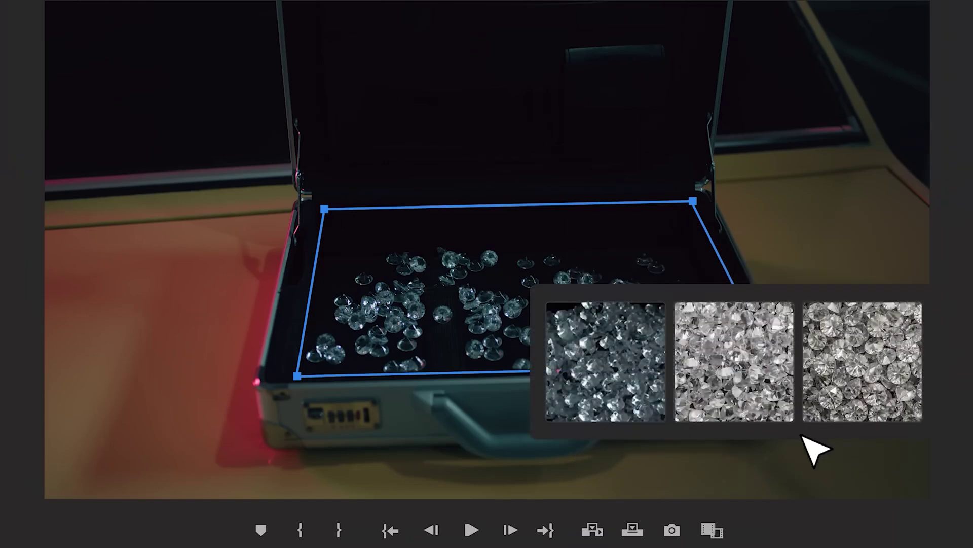
{"action": "left_click", "coordinate": [639, 393]}
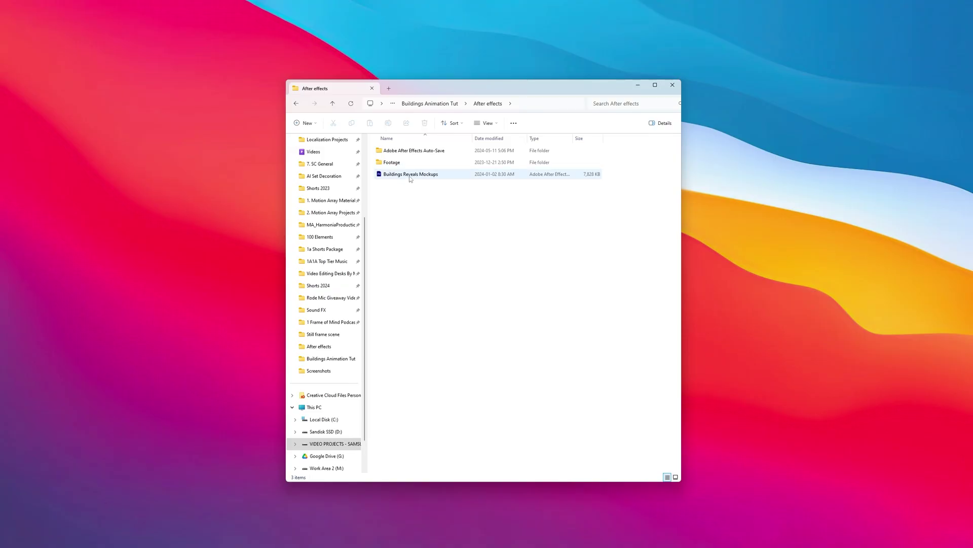
{"action": "double_click", "coordinate": [406, 177]}
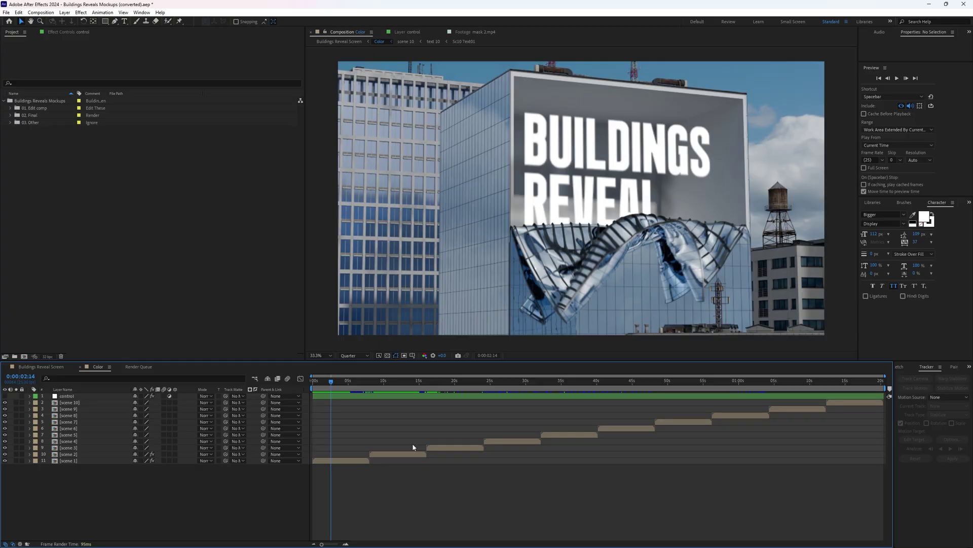
Step: Expand 01. Edit comp > Text > Sc01 and open the Sc01 Text01 composition
{"action": "left_click", "coordinate": [10, 108]}
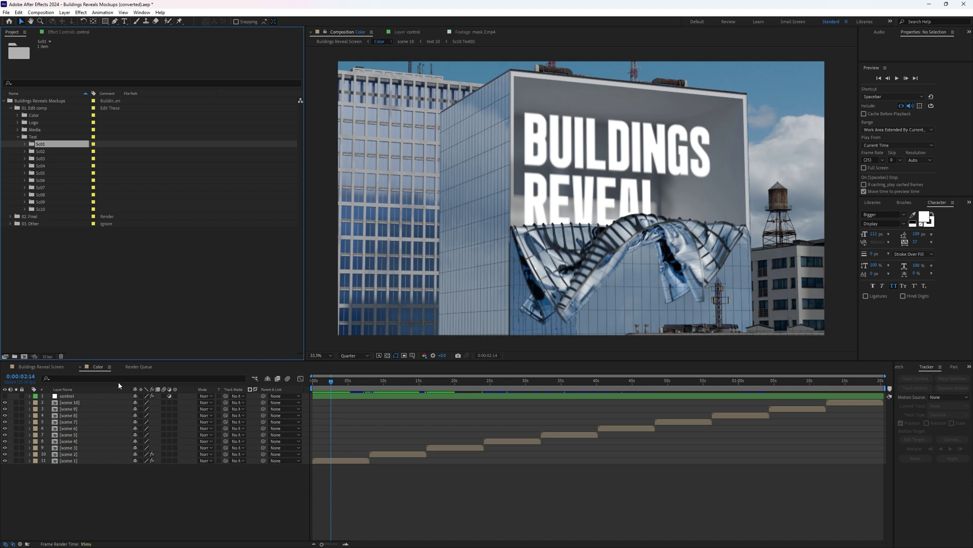
{"action": "left_click", "coordinate": [72, 461]}
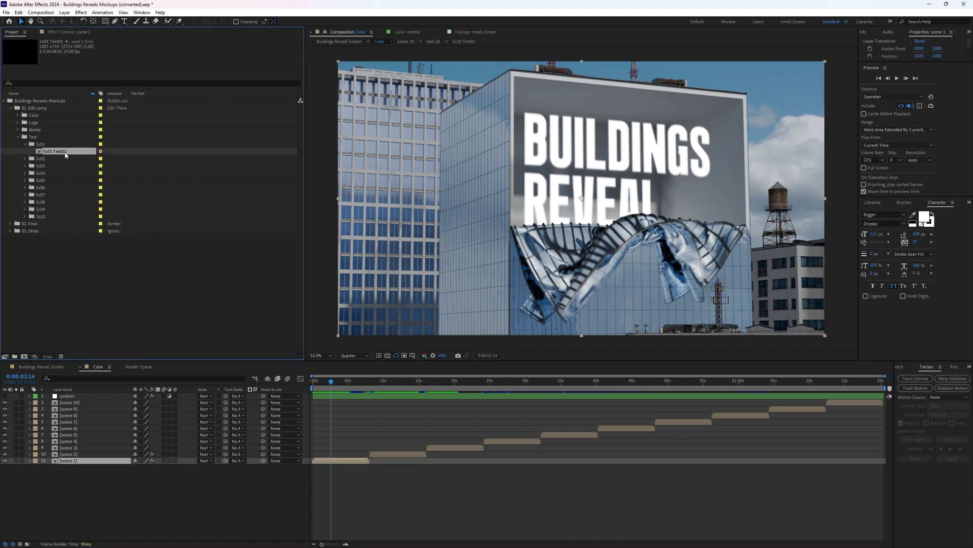
{"action": "double_click", "coordinate": [65, 153]}
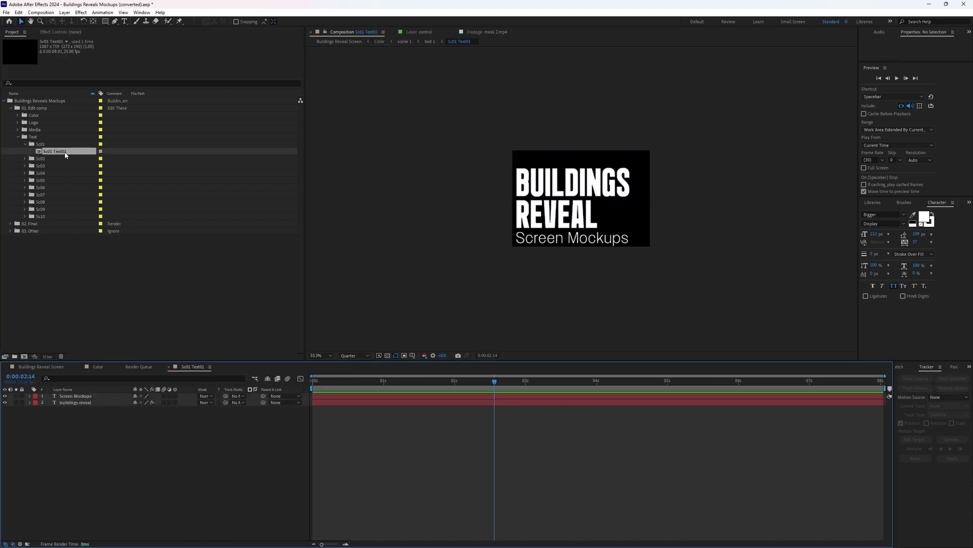
Step: Retitle the billboard 'INSIDE OF AFTER EFFECTS' with the AFTER EFFECTS line at 131 px, then return to Color
{"action": "double_click", "coordinate": [579, 194]}
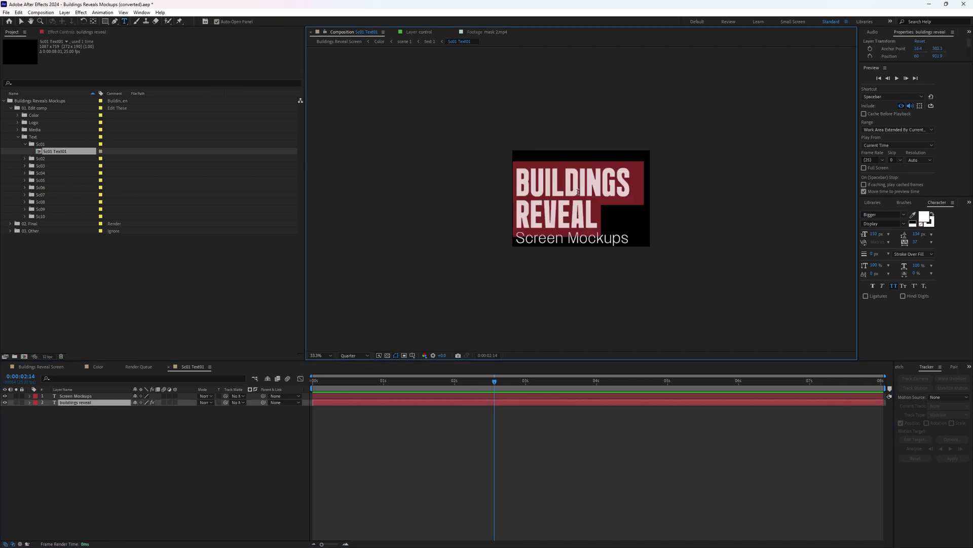
{"action": "key", "text": "BackSpace"}
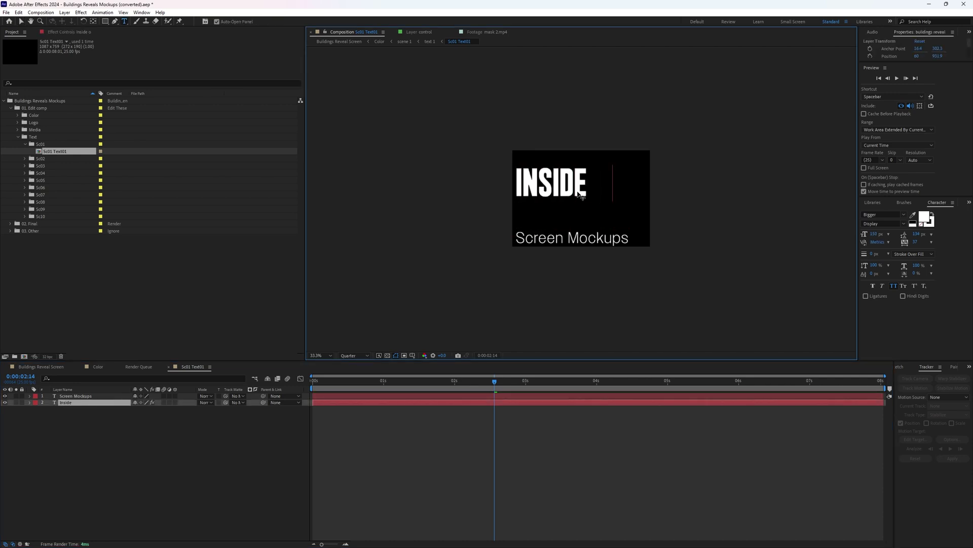
{"action": "type", "text": "ts"}
{"action": "key", "text": "shift+Home"}
{"action": "left_click_drag", "start_coordinate": [865, 234], "coordinate": [858, 236]}
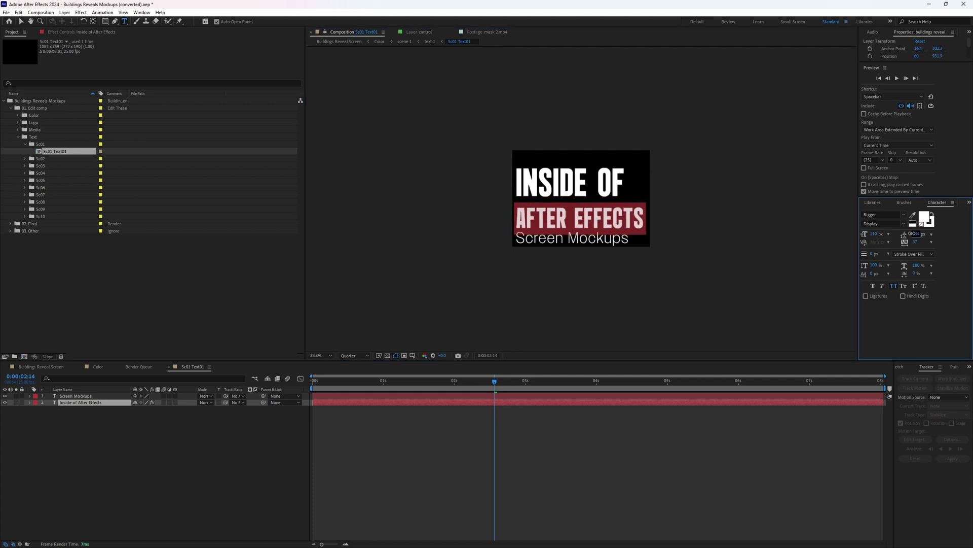
{"action": "left_click", "coordinate": [701, 480]}
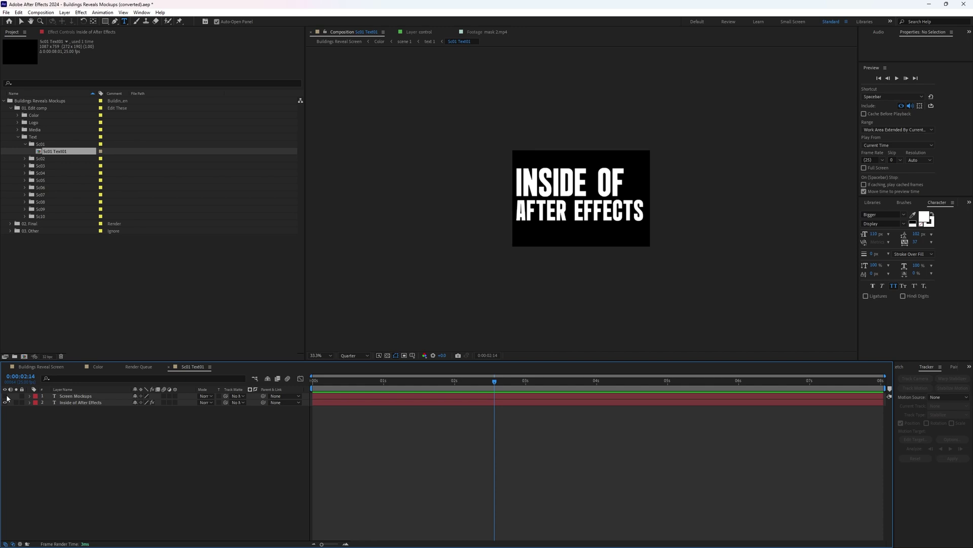
{"action": "left_click", "coordinate": [99, 368]}
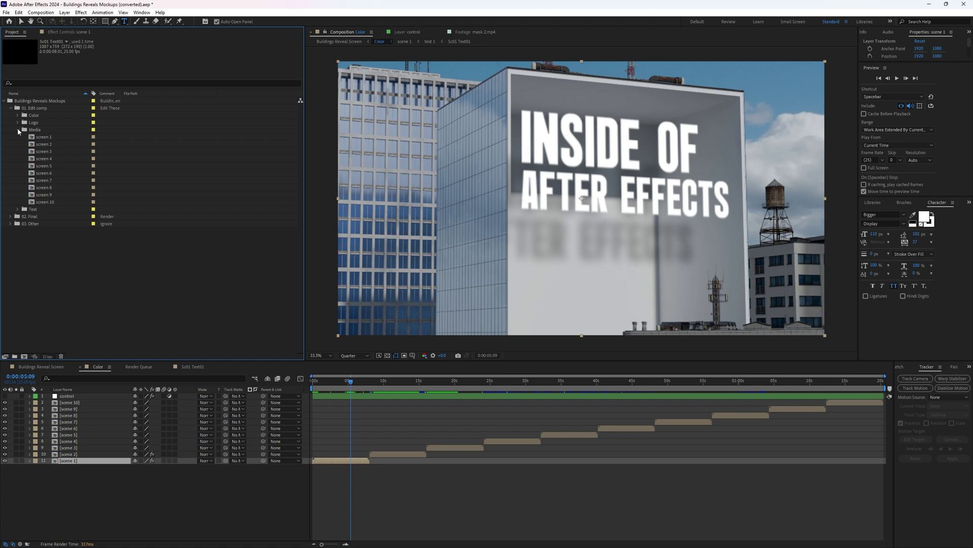
Step: Open the screen 1 composition from the Media folder, then switch back to the Color comp
{"action": "double_click", "coordinate": [45, 137]}
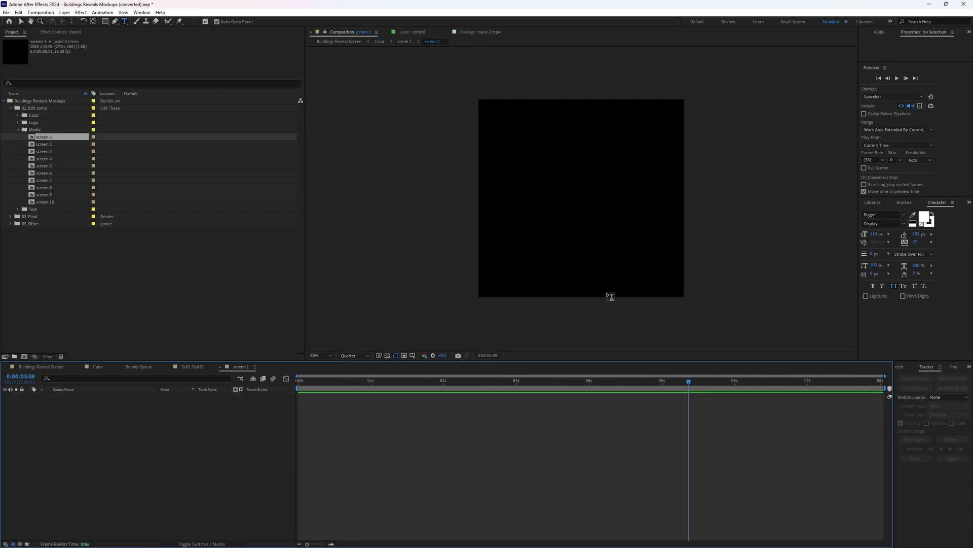
{"action": "left_click", "coordinate": [98, 366]}
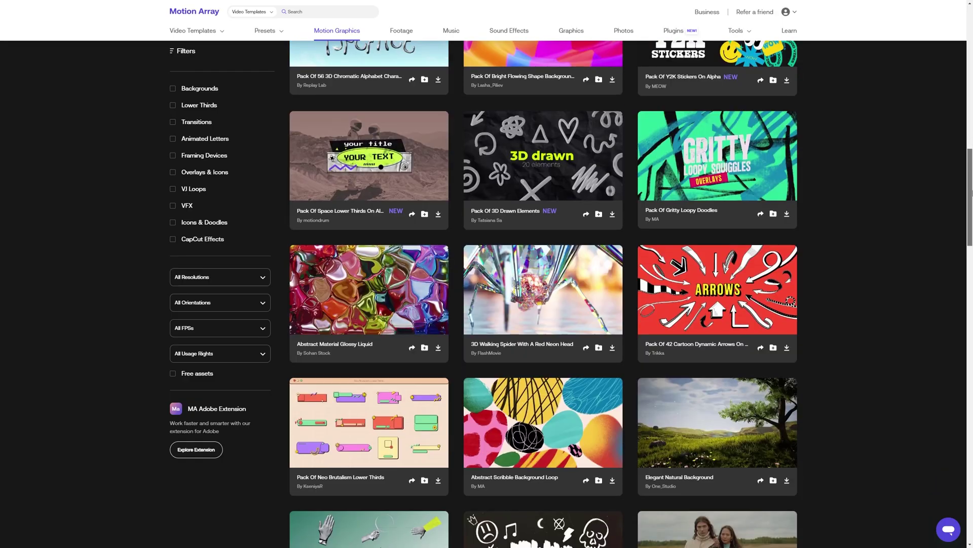
Step: Scroll down the Project panel to view the imported Motion Array clips
{"action": "scroll", "coordinate": [542, 294], "scroll_direction": "down", "scroll_amount": 5}
{"action": "scroll", "coordinate": [921, 265], "scroll_direction": "down", "scroll_amount": 2}
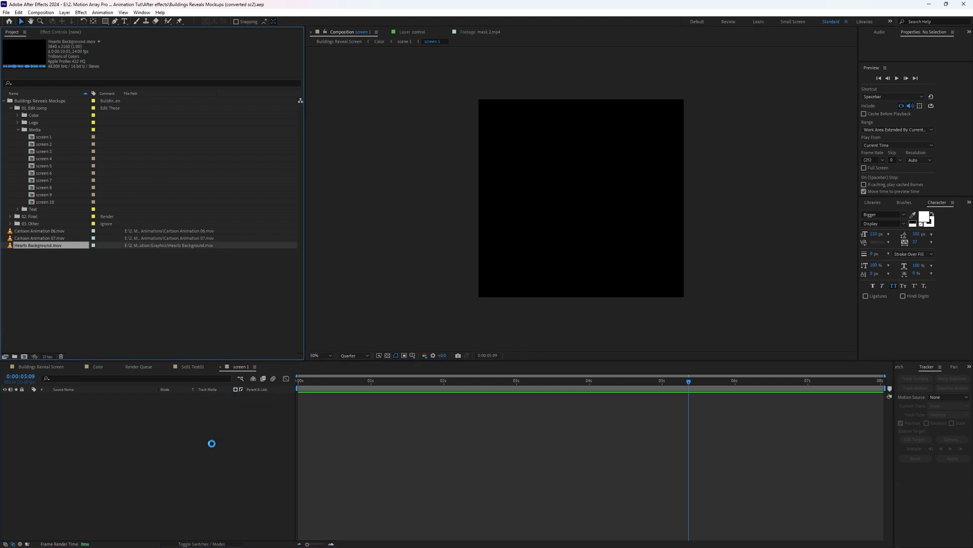
Step: Scrub to a later frame and shift the Hearts Background layer to the right in screen 1
{"action": "left_click_drag", "start_coordinate": [302, 384], "coordinate": [426, 377]}
{"action": "left_click_drag", "start_coordinate": [528, 261], "coordinate": [597, 256]}
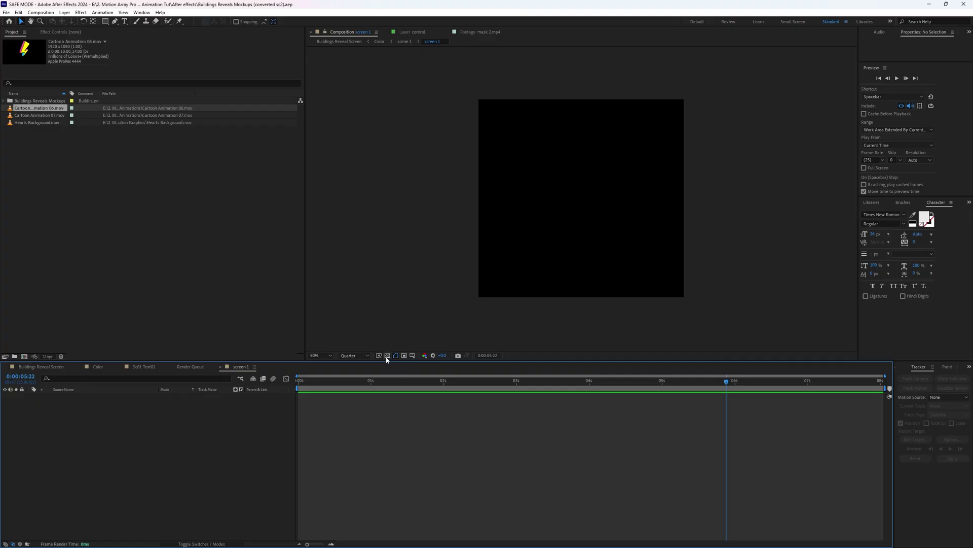
Step: Show the transparency grid, add Cartoon Animation 06 at 78.4% and Cartoon Animation 07 to screen 1, then return to Color
{"action": "left_click", "coordinate": [387, 355]}
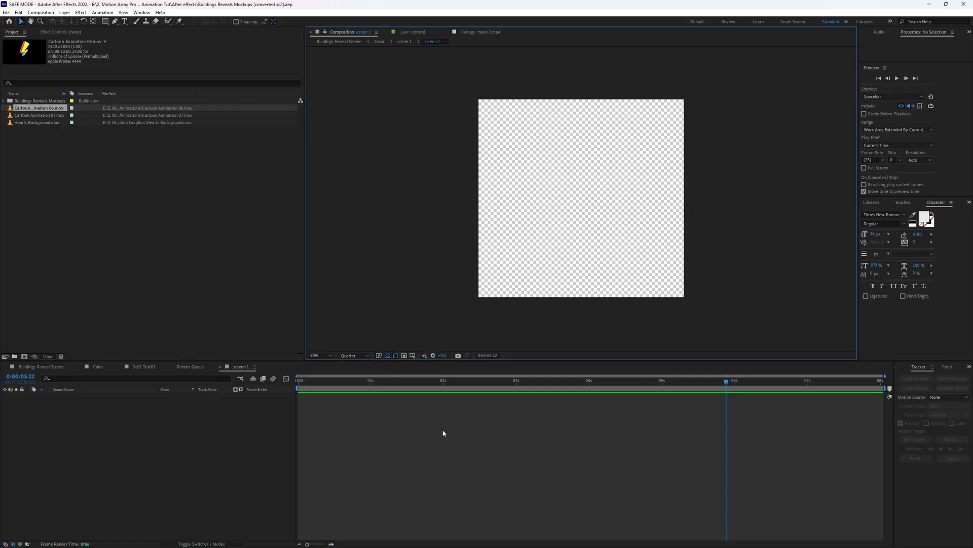
{"action": "key", "text": "s"}
{"action": "left_click_drag", "start_coordinate": [213, 423], "coordinate": [152, 402]}
{"action": "left_click_drag", "start_coordinate": [40, 115], "coordinate": [595, 238]}
{"action": "key", "text": "s"}
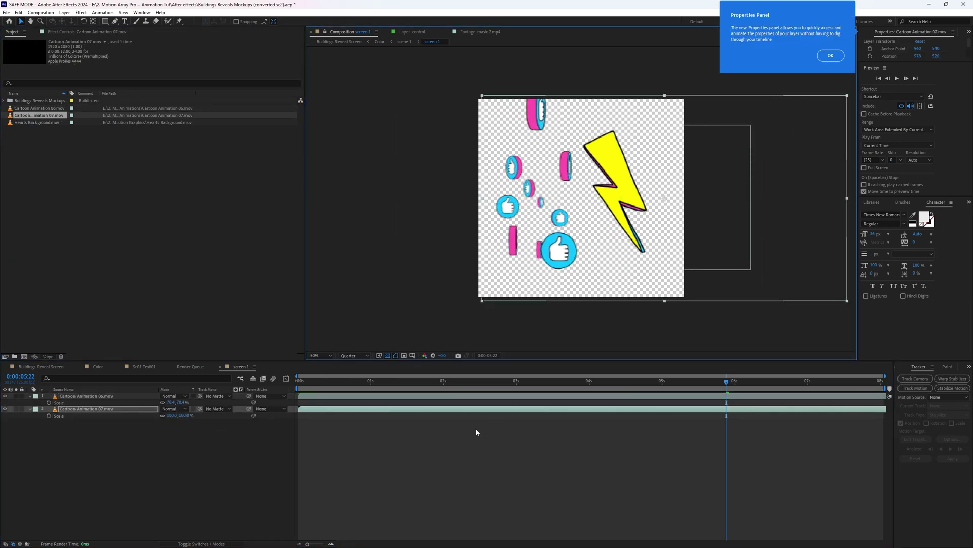
{"action": "left_click", "coordinate": [98, 367]}
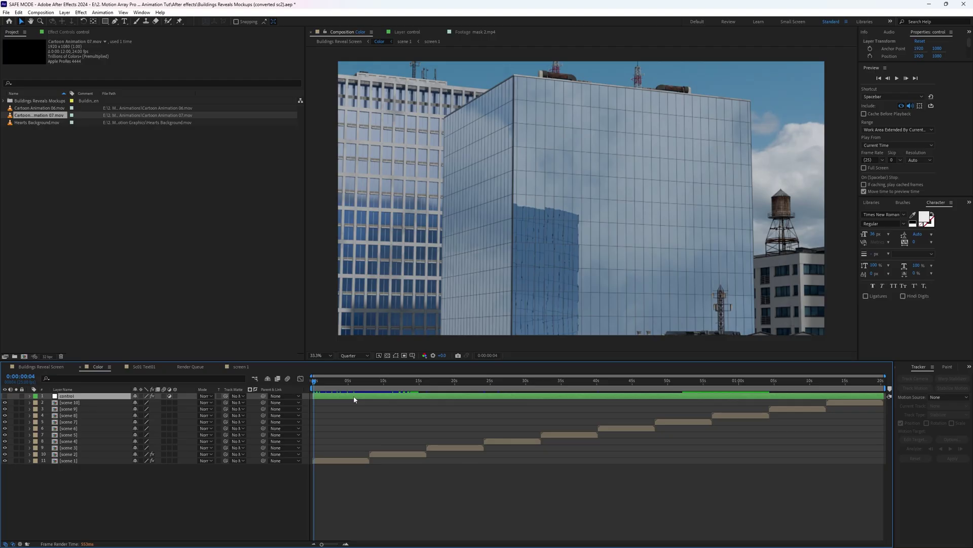
Step: View the control layer's effects, then drag scene 1 onto the new-comp button to create scene 12
{"action": "left_click", "coordinate": [81, 32]}
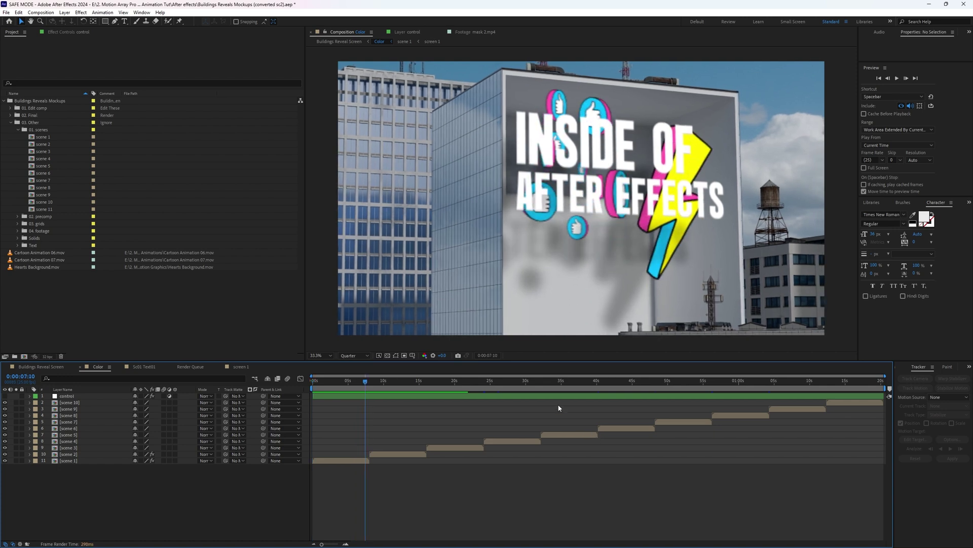
{"action": "left_click", "coordinate": [44, 138]}
{"action": "left_click_drag", "start_coordinate": [44, 140], "coordinate": [24, 357]}
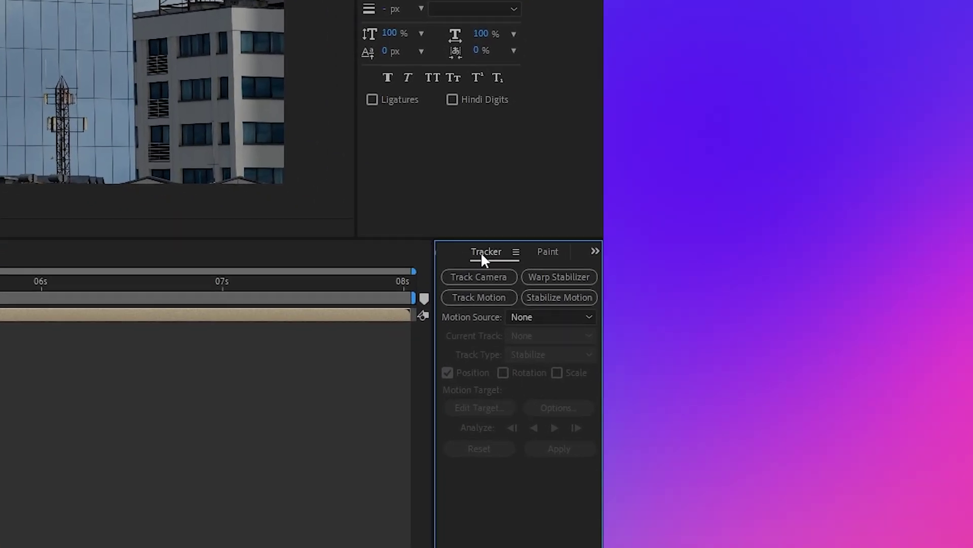
Step: Set up Stabilize tracking on scene 1 with Rotation and Scale enabled alongside Position
{"action": "left_click", "coordinate": [551, 297]}
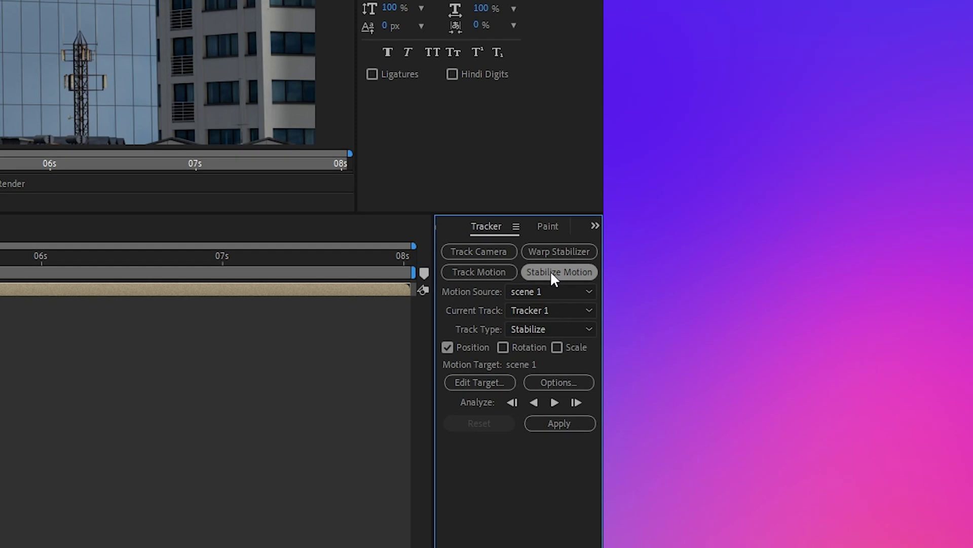
{"action": "left_click", "coordinate": [502, 234]}
{"action": "left_click", "coordinate": [557, 234]}
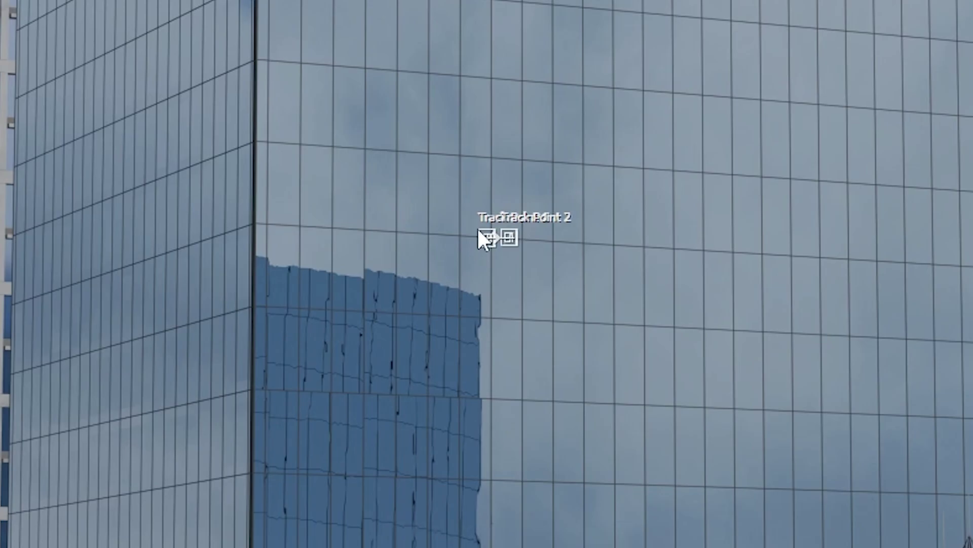
{"action": "scroll", "coordinate": [482, 238], "scroll_direction": "up", "scroll_amount": 5}
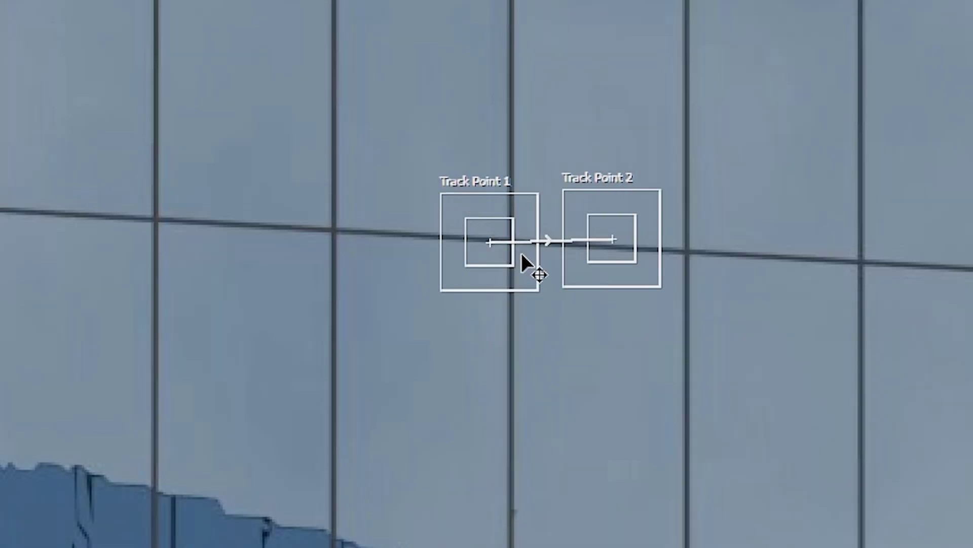
{"action": "scroll", "coordinate": [489, 347], "scroll_direction": "down", "scroll_amount": 3}
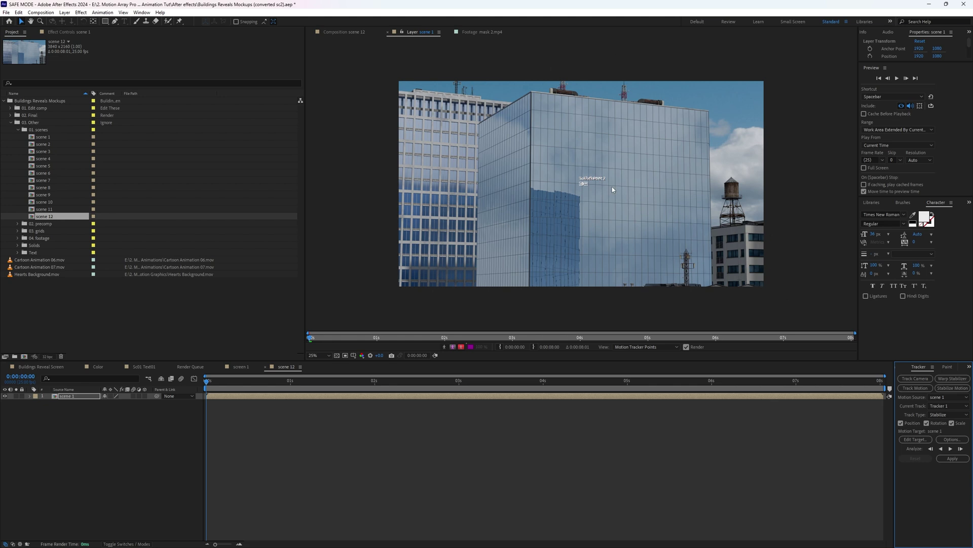
Step: Place Track Point 1 on a left-building window corner and analyze both track points forward
{"action": "scroll", "coordinate": [613, 190], "scroll_direction": "up", "scroll_amount": 4}
{"action": "left_click_drag", "start_coordinate": [583, 189], "coordinate": [431, 162]}
{"action": "left_click_drag", "start_coordinate": [465, 133], "coordinate": [470, 133]}
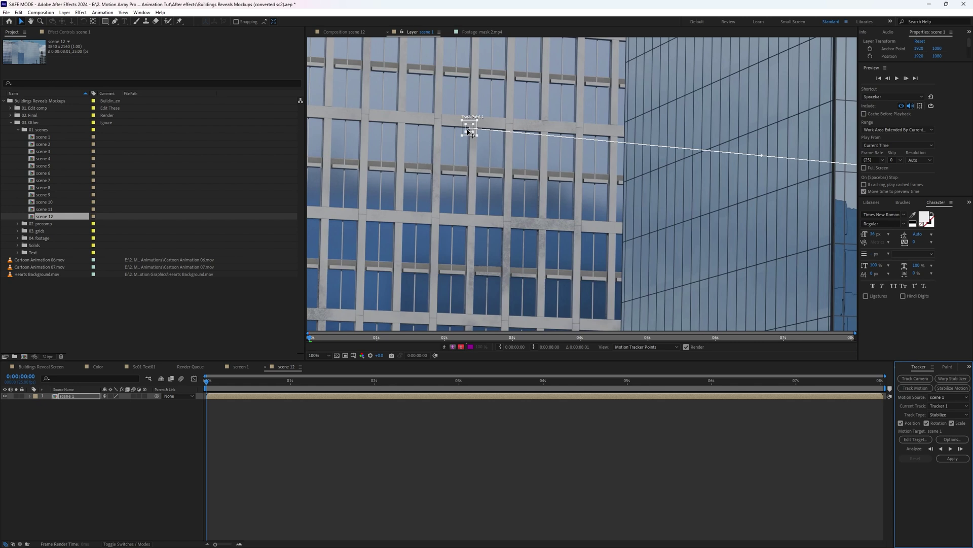
{"action": "left_click", "coordinate": [161, 388]}
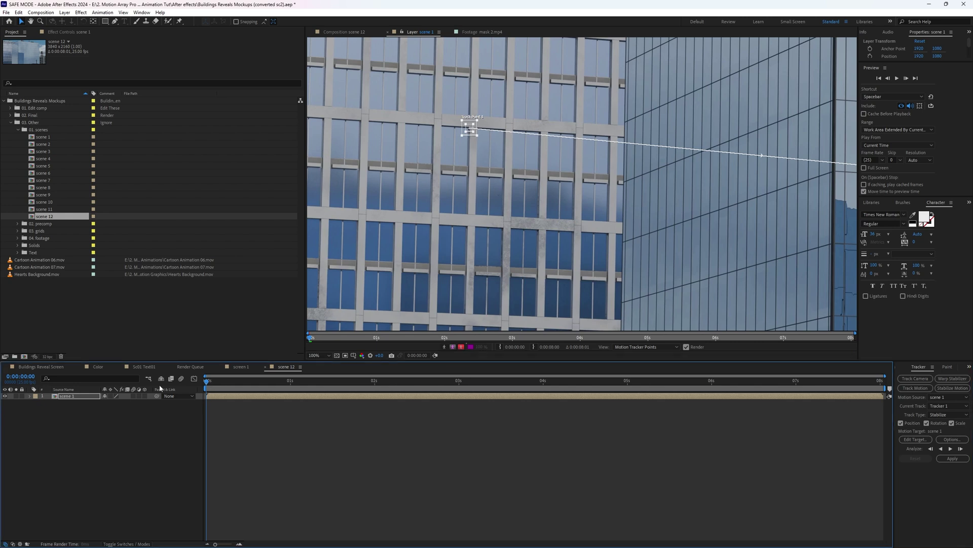
{"action": "scroll", "coordinate": [451, 134], "scroll_direction": "up", "scroll_amount": 2}
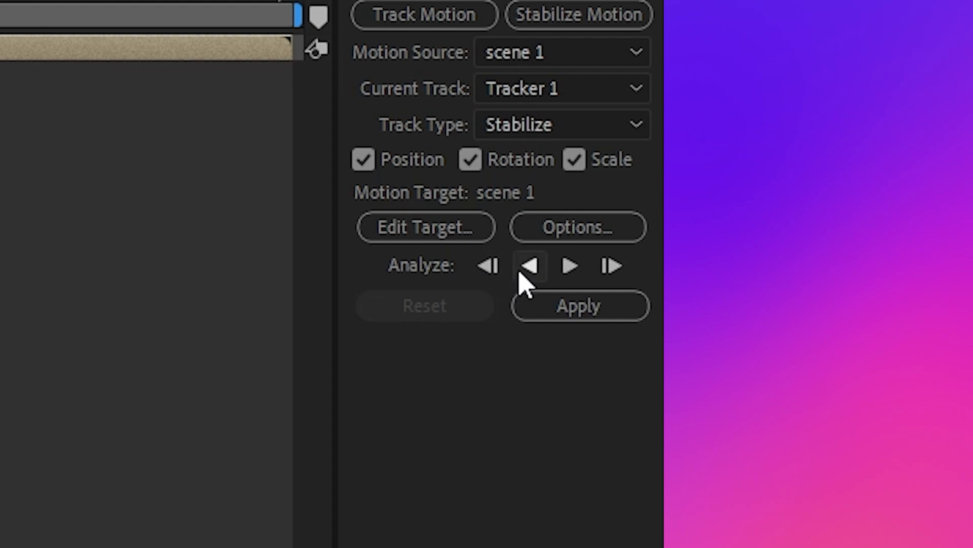
{"action": "left_click", "coordinate": [570, 265]}
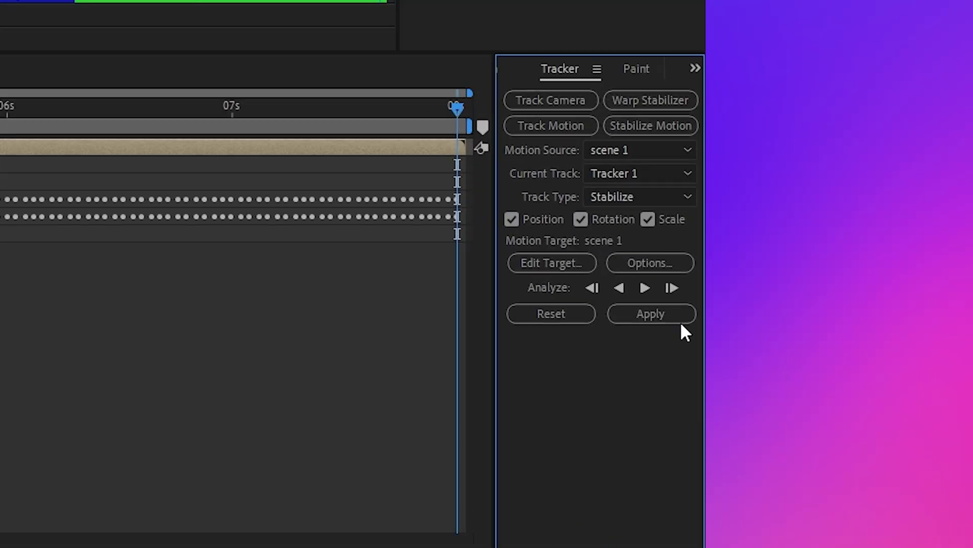
Step: Target scene 1 and apply the tracked stabilization in X and Y
{"action": "left_click", "coordinate": [963, 459]}
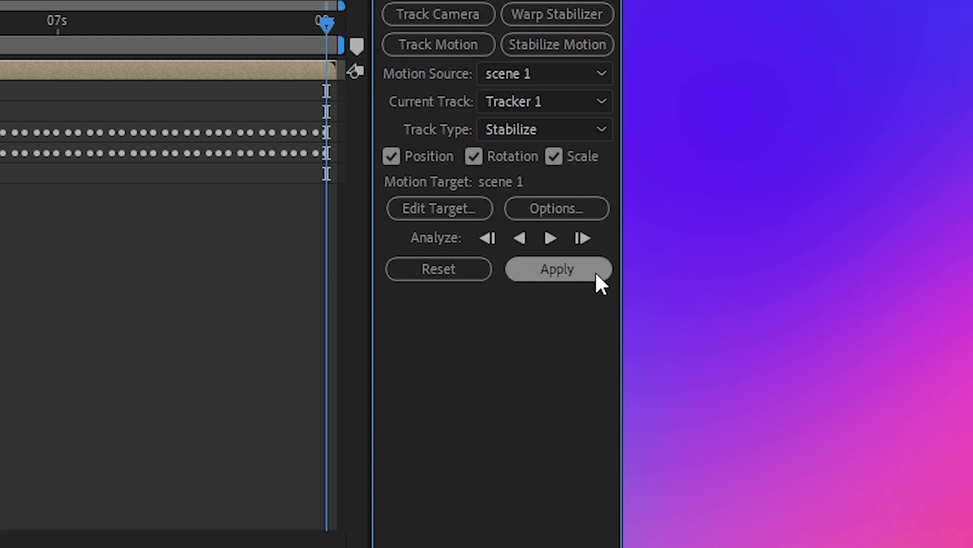
{"action": "left_click", "coordinate": [441, 208]}
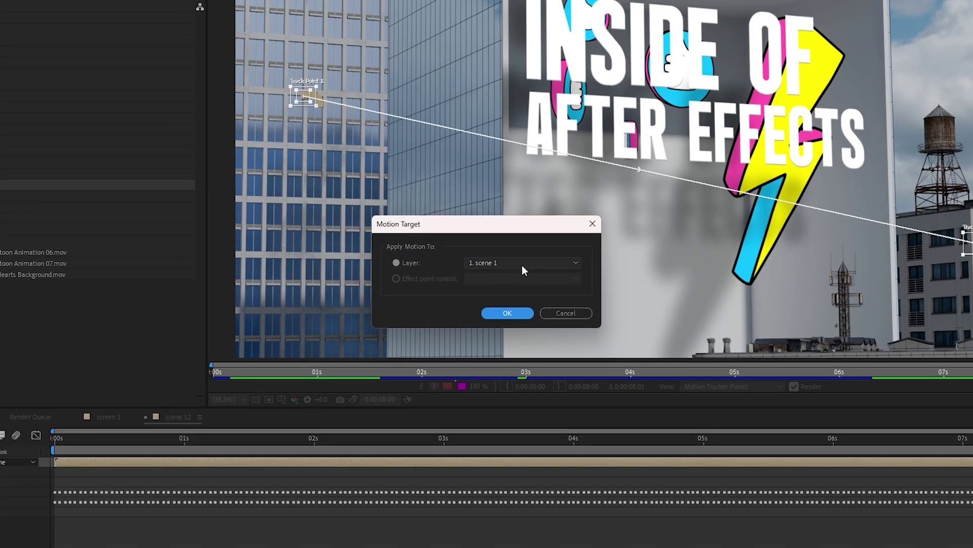
{"action": "left_click", "coordinate": [507, 313]}
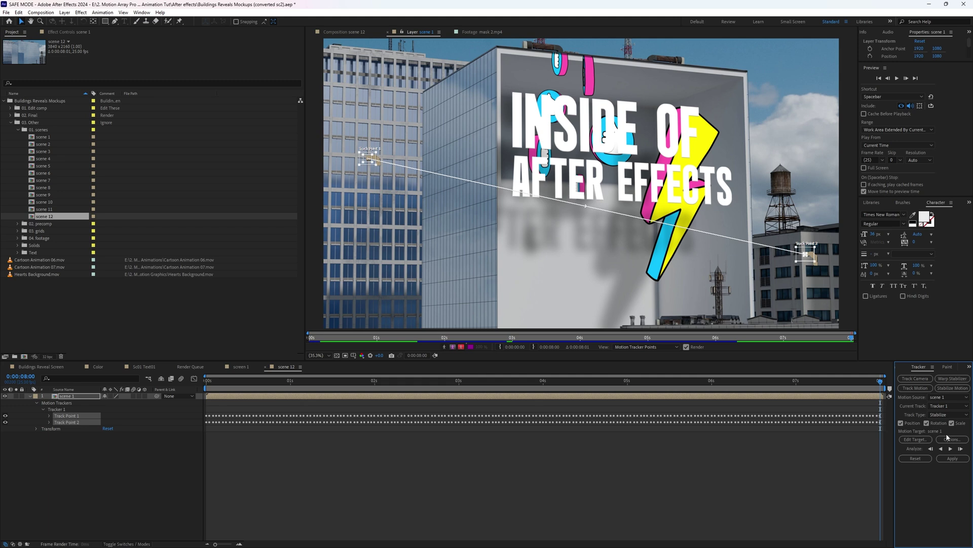
{"action": "left_click", "coordinate": [953, 458]}
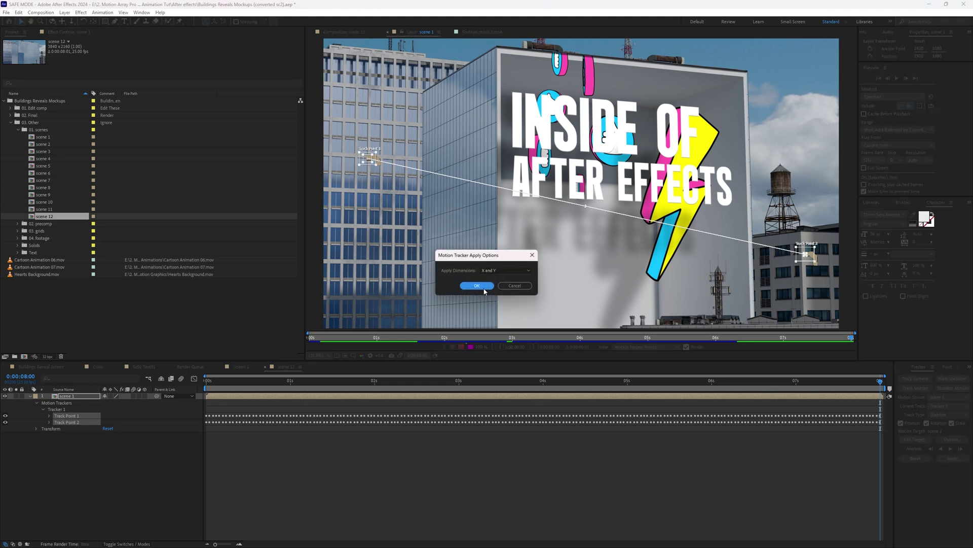
{"action": "left_click", "coordinate": [484, 288]}
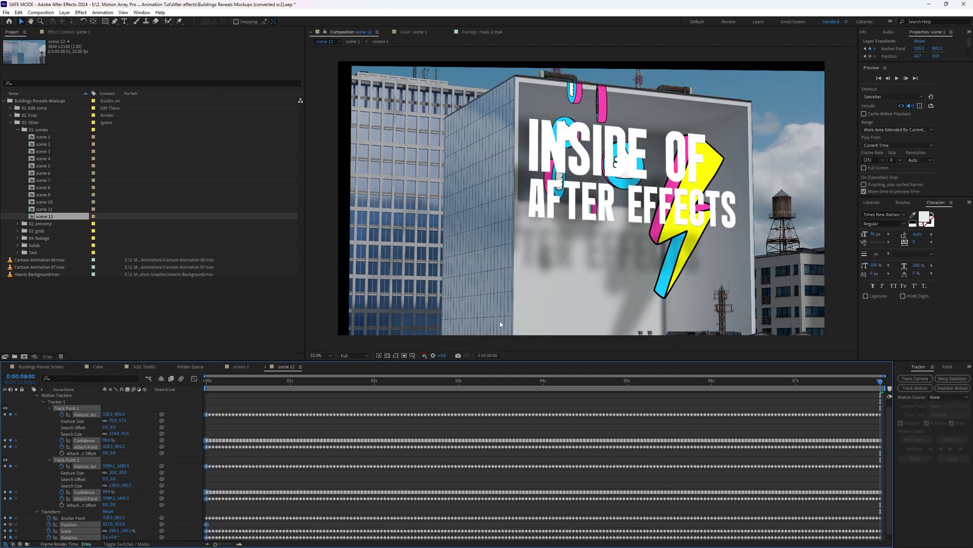
Step: Return to the start of the timeline and preview the stabilized scene
{"action": "left_click_drag", "start_coordinate": [621, 383], "coordinate": [159, 390]}
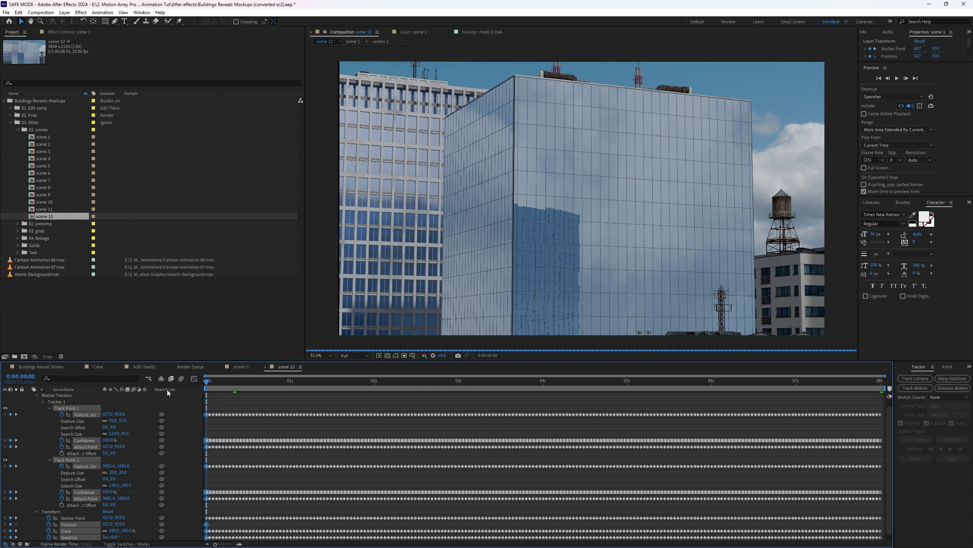
{"action": "key", "text": "space"}
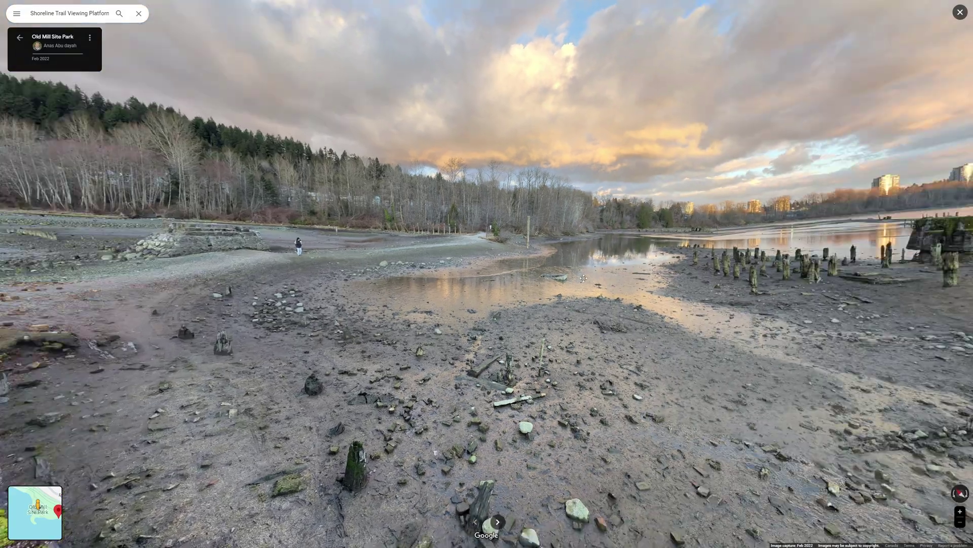
{"action": "left_click", "coordinate": [584, 278]}
{"action": "left_click", "coordinate": [465, 273]}
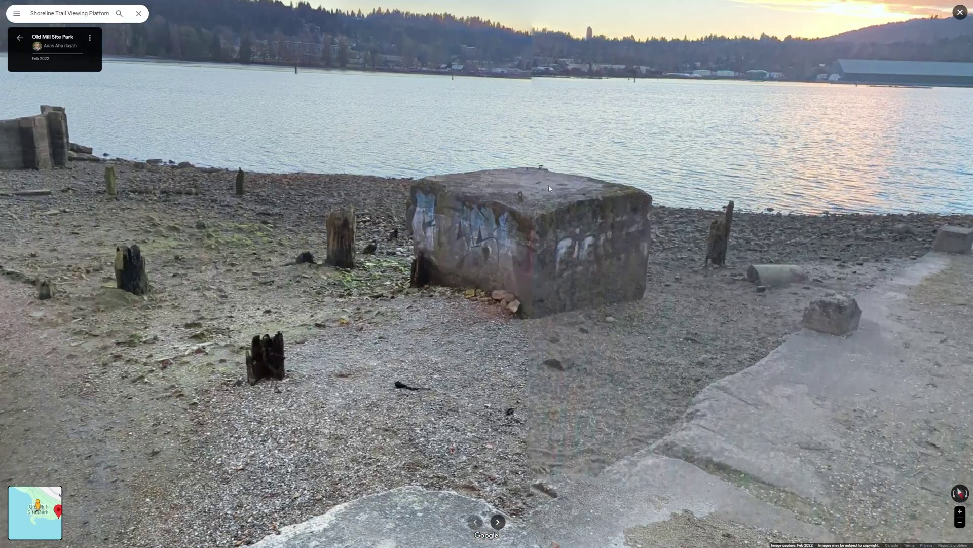
{"action": "left_click", "coordinate": [548, 186]}
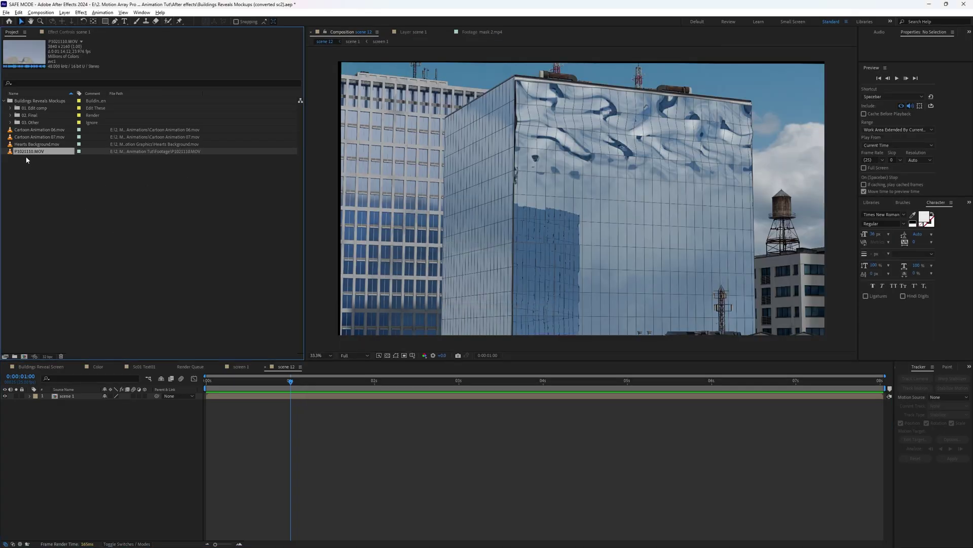
Step: Add P1021110.MOV to scene 12, scale it to 7%, and draw a Pen mask around the rooftop person
{"action": "key", "text": "ctrl+slash"}
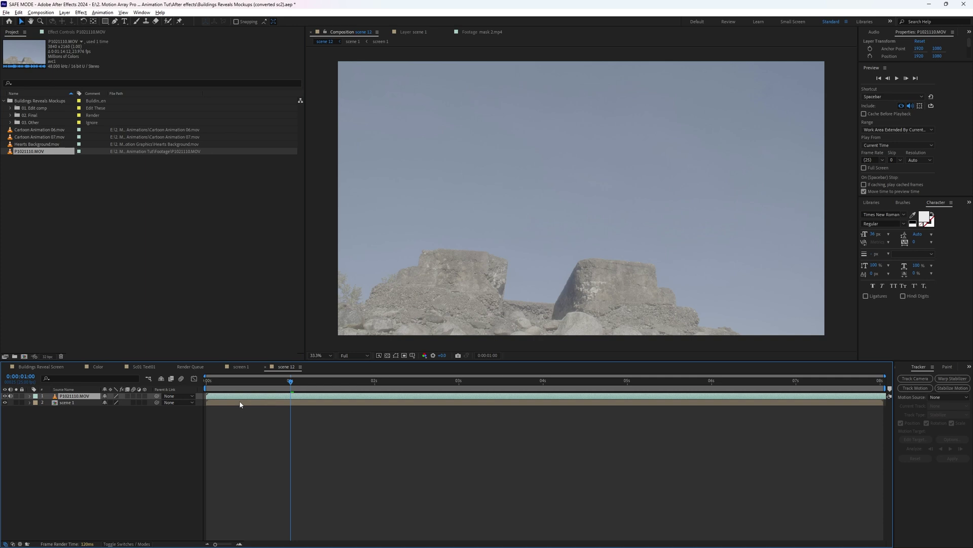
{"action": "key", "text": "s"}
{"action": "left_click_drag", "start_coordinate": [110, 403], "coordinate": [92, 402]}
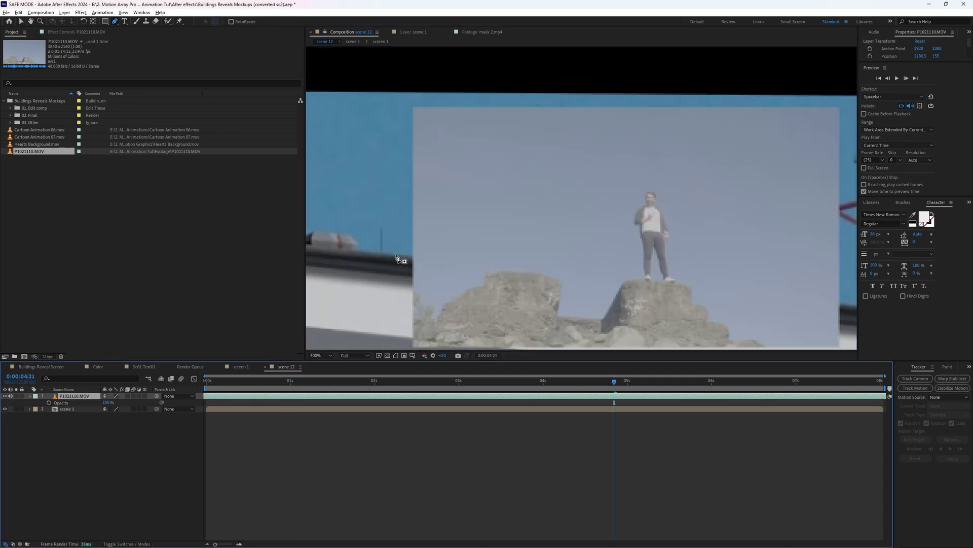
{"action": "left_click", "coordinate": [396, 255]}
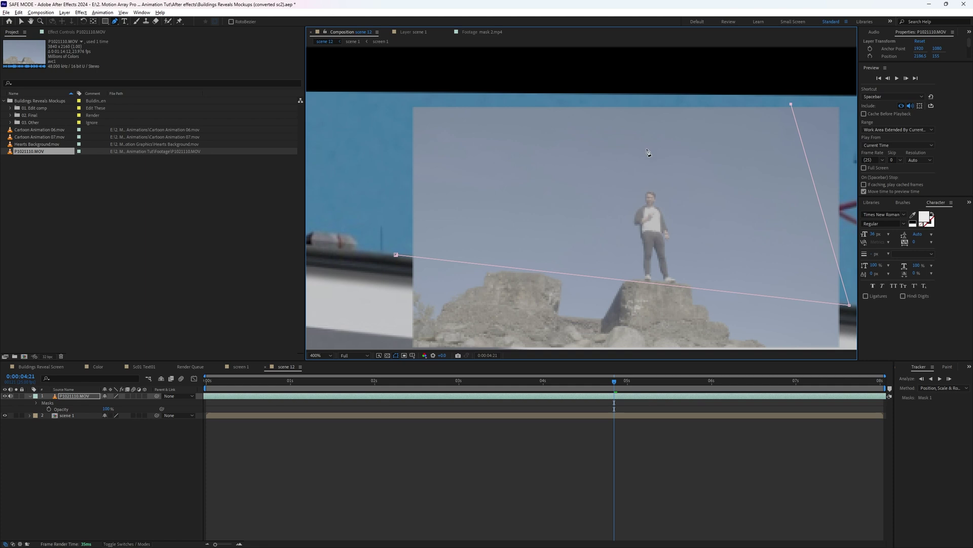
{"action": "left_click", "coordinate": [397, 256]}
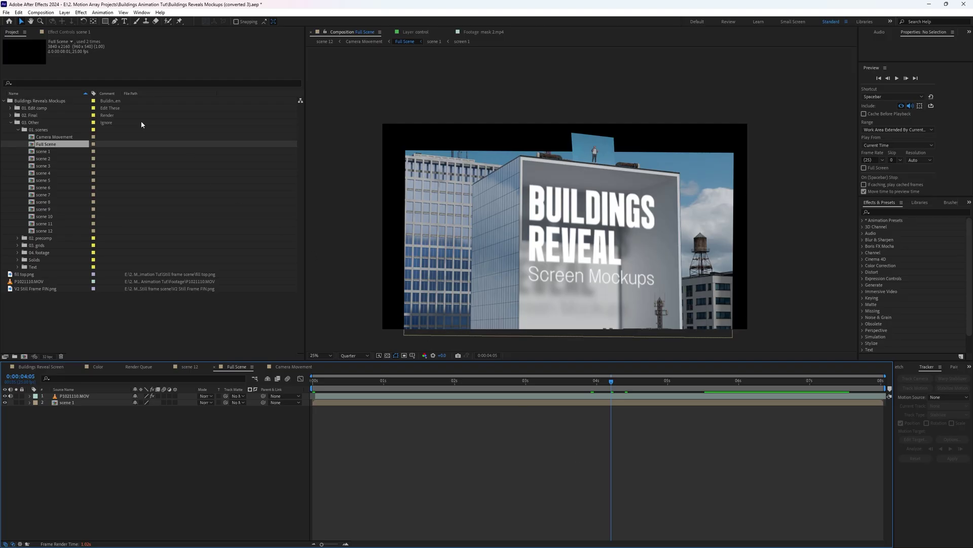
Step: Queue the current Full Scene frame as a Photoshop Sequence still, then select the scene 1 layer
{"action": "left_click", "coordinate": [41, 12]}
{"action": "mouse_move", "coordinate": [74, 107]}
{"action": "left_click", "coordinate": [181, 107]}
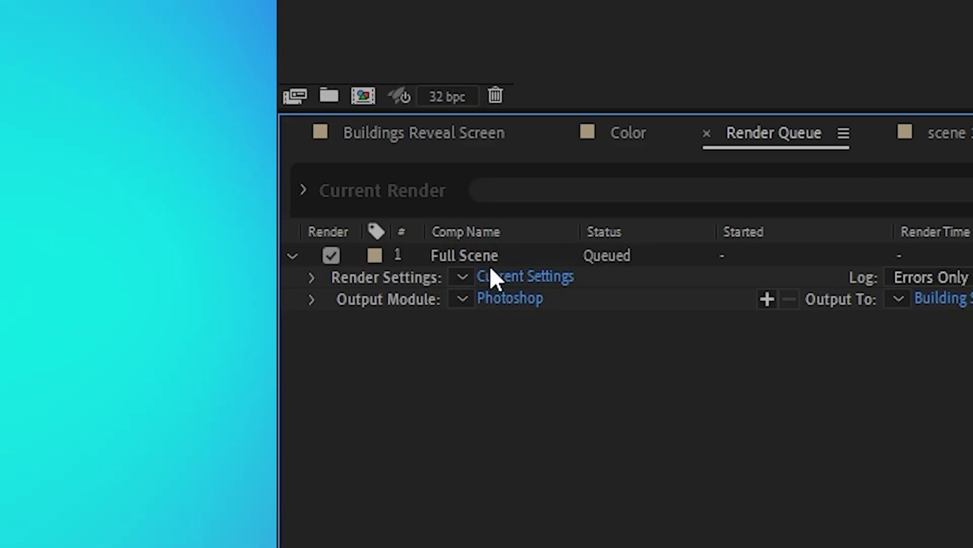
{"action": "left_click", "coordinate": [493, 295]}
{"action": "left_click", "coordinate": [405, 136]}
{"action": "left_click", "coordinate": [446, 251]}
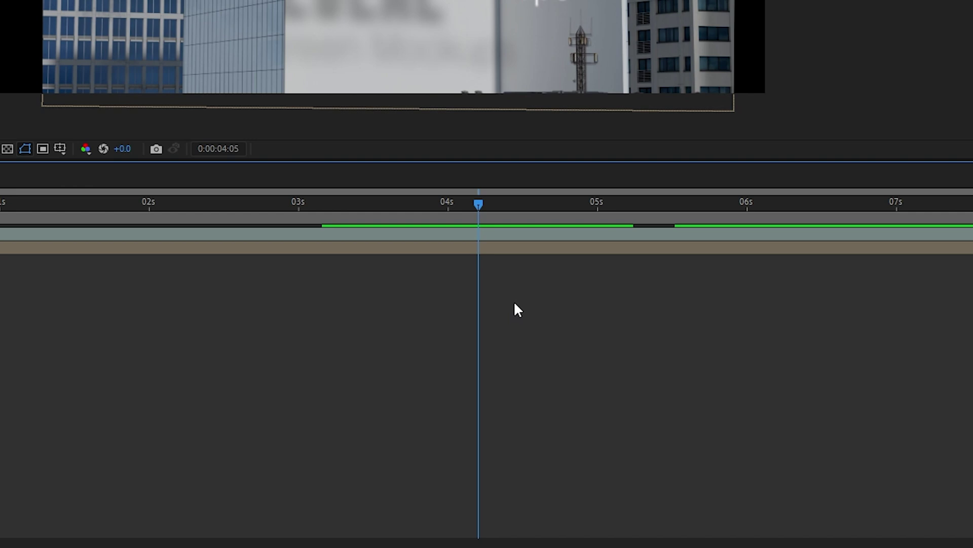
{"action": "left_click", "coordinate": [481, 249]}
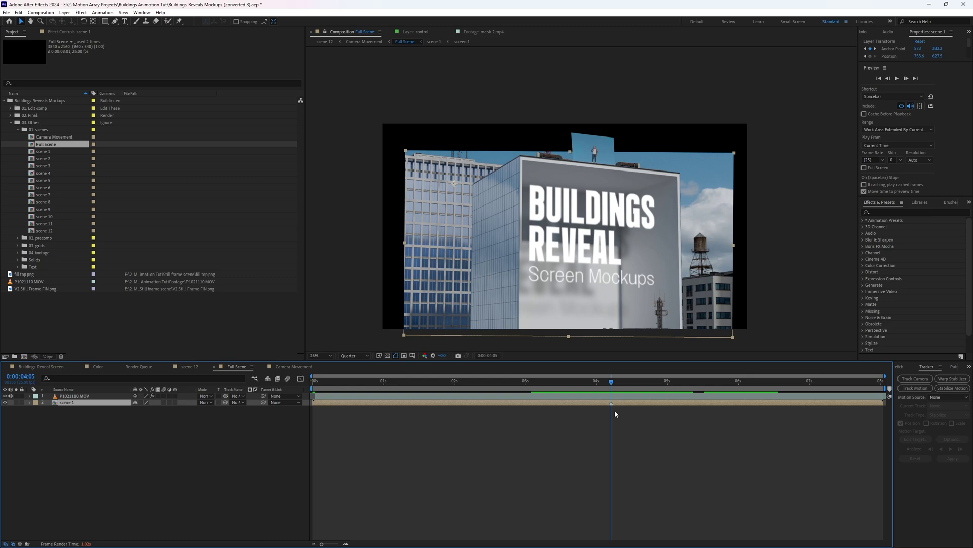
Step: Search the keyboard shortcuts for 'marker' and check the Add Layer Marker entry
{"action": "key", "text": "ctrl+alt+apostrophe"}
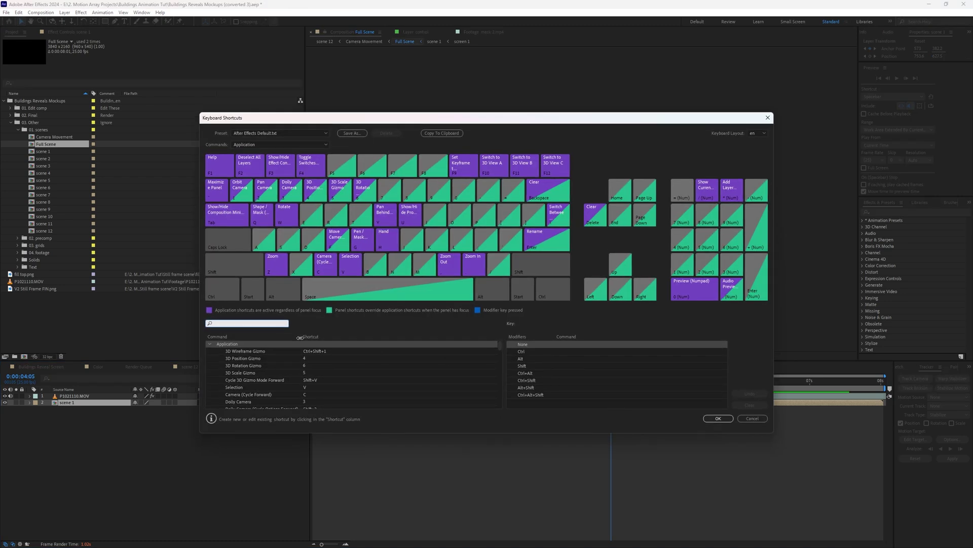
{"action": "type", "text": "marker"}
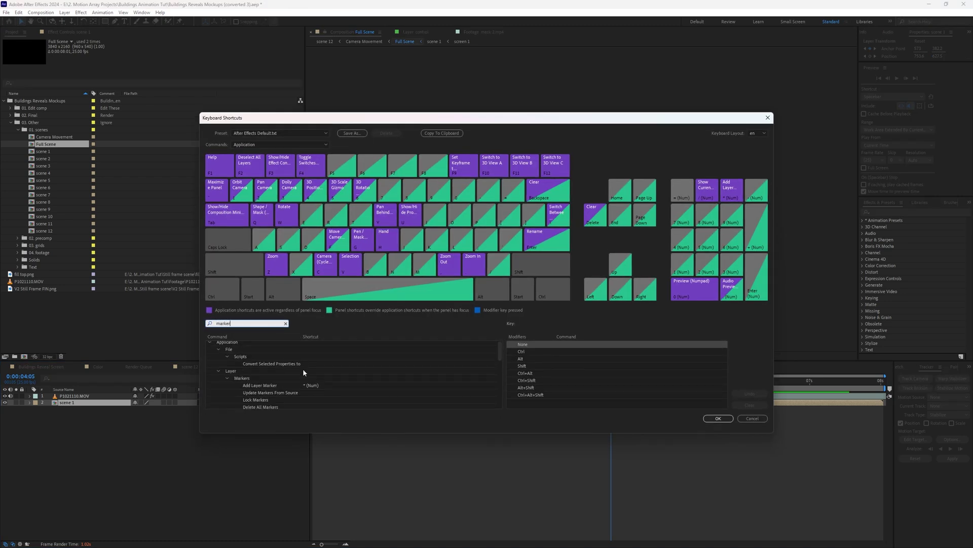
{"action": "left_click", "coordinate": [287, 387]}
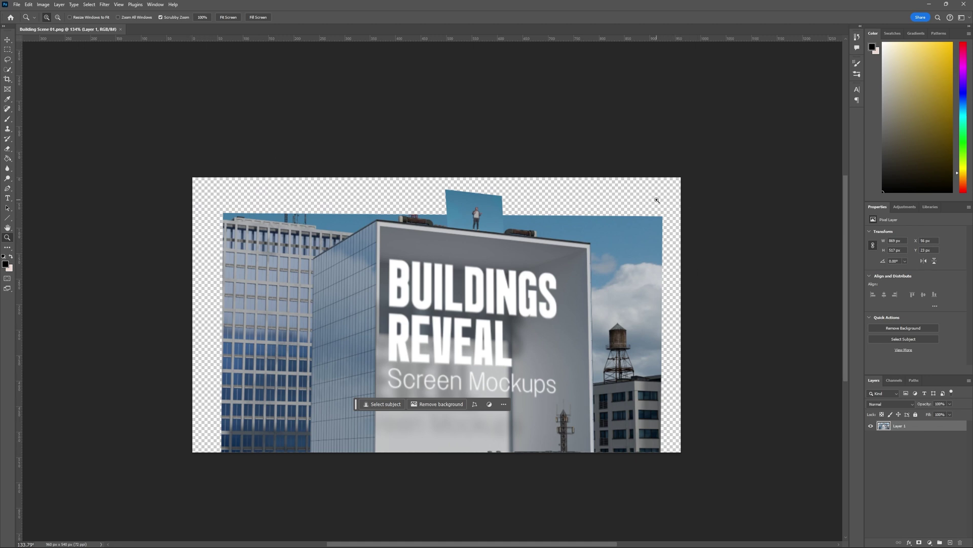
Step: Marquee-select the transparent left, top and right edges and Generative Fill them
{"action": "key", "text": "m"}
{"action": "left_click_drag", "start_coordinate": [193, 451], "coordinate": [265, 193]}
{"action": "left_click_drag", "start_coordinate": [451, 216], "coordinate": [452, 215]}
{"action": "left_click_drag", "start_coordinate": [496, 179], "coordinate": [675, 222]}
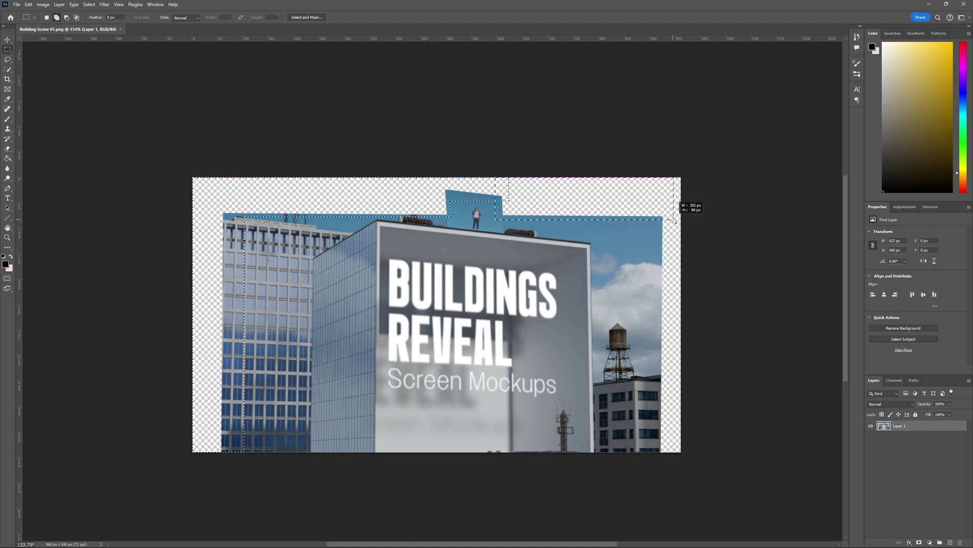
{"action": "left_click_drag", "start_coordinate": [656, 464], "coordinate": [656, 464]}
{"action": "left_click", "coordinate": [505, 462]}
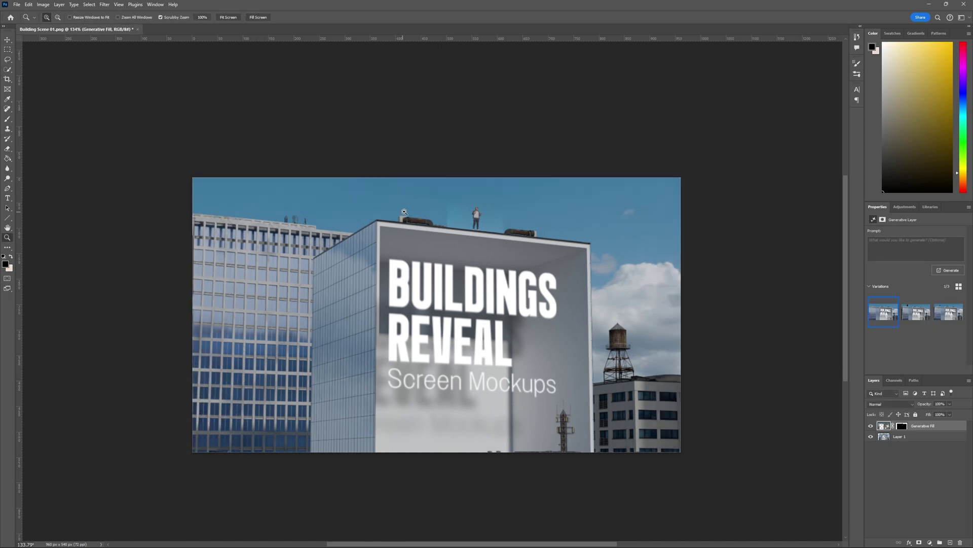
Step: Lasso around the rooftop figure and generate new sky around it
{"action": "left_click_drag", "start_coordinate": [404, 212], "coordinate": [441, 207]}
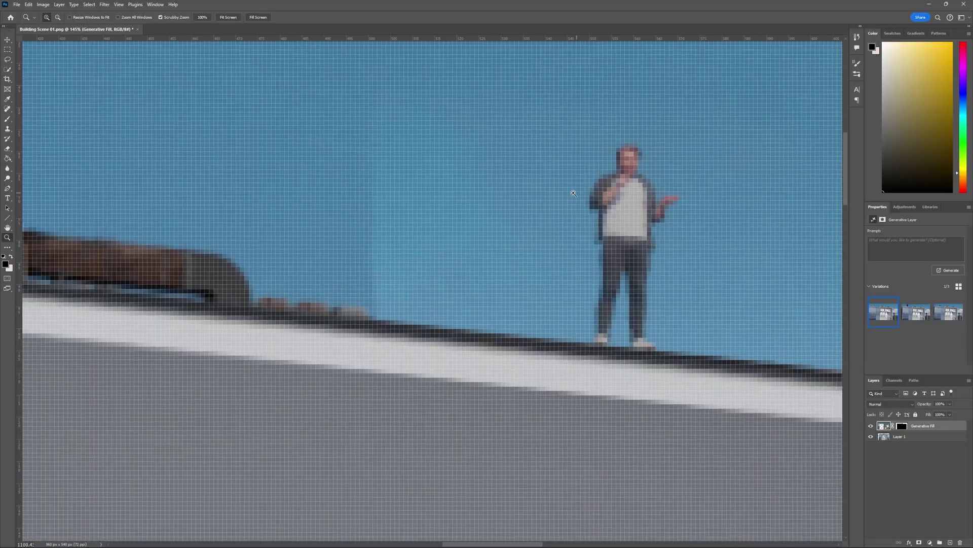
{"action": "left_click_drag", "start_coordinate": [578, 197], "coordinate": [548, 197]}
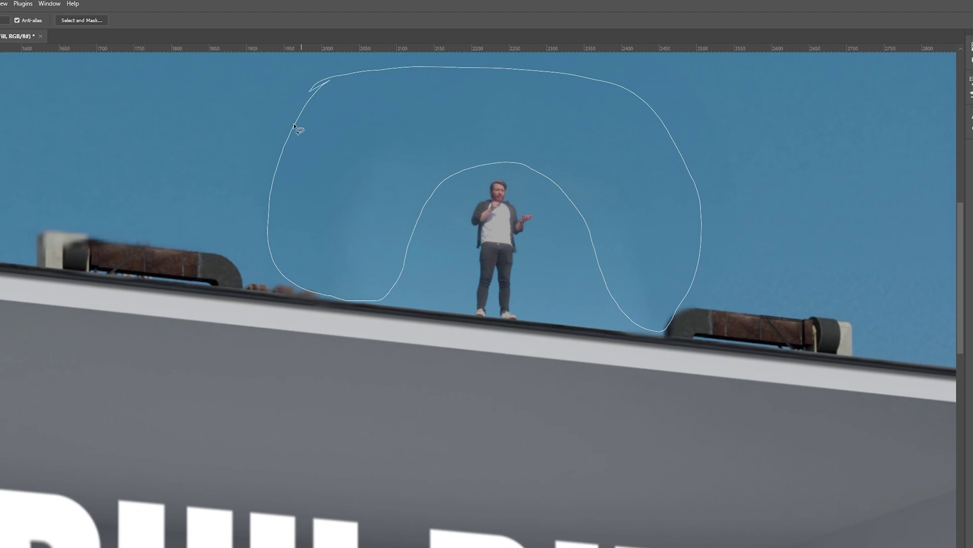
{"action": "left_click_drag", "start_coordinate": [293, 123], "coordinate": [294, 125]}
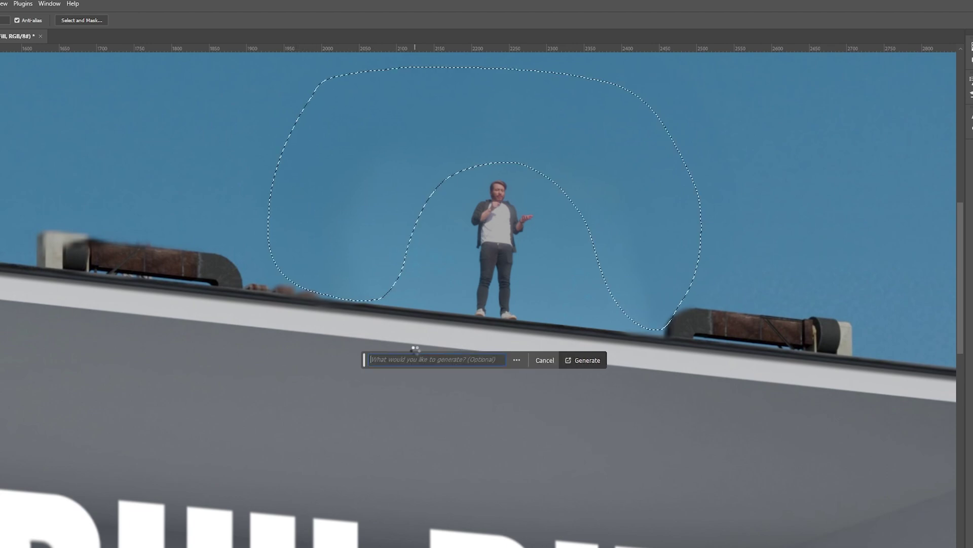
{"action": "key", "text": "Return"}
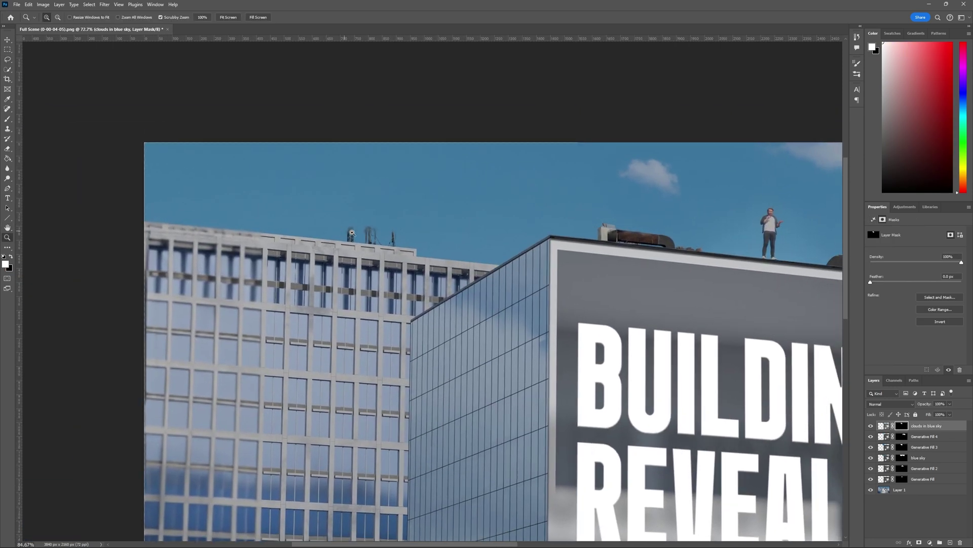
Step: Trace a pen path around the antennas, convert it to a selection, and Generative Fill it
{"action": "left_click_drag", "start_coordinate": [351, 233], "coordinate": [397, 235]}
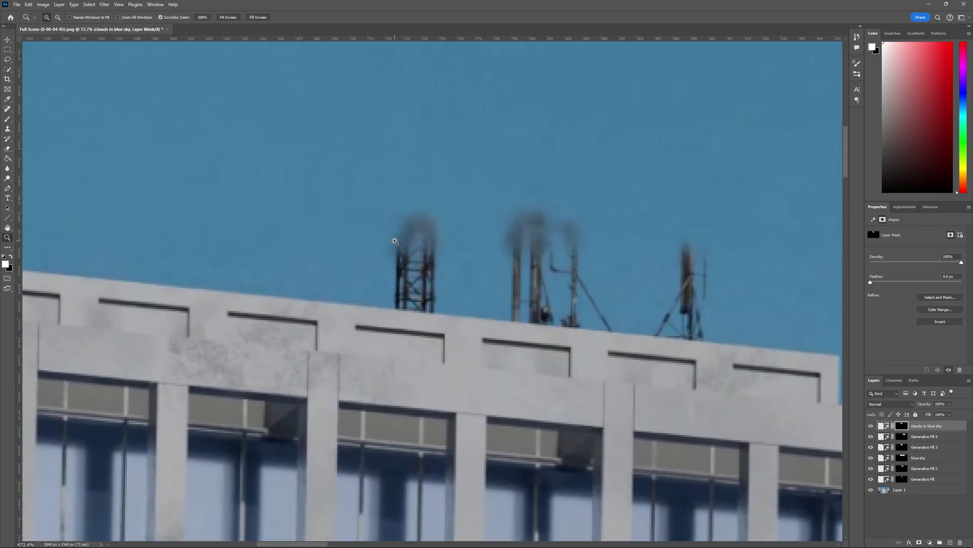
{"action": "key", "text": "alt+comma"}
{"action": "left_click_drag", "start_coordinate": [536, 310], "coordinate": [454, 290]}
{"action": "key", "text": "p"}
{"action": "key", "text": "d"}
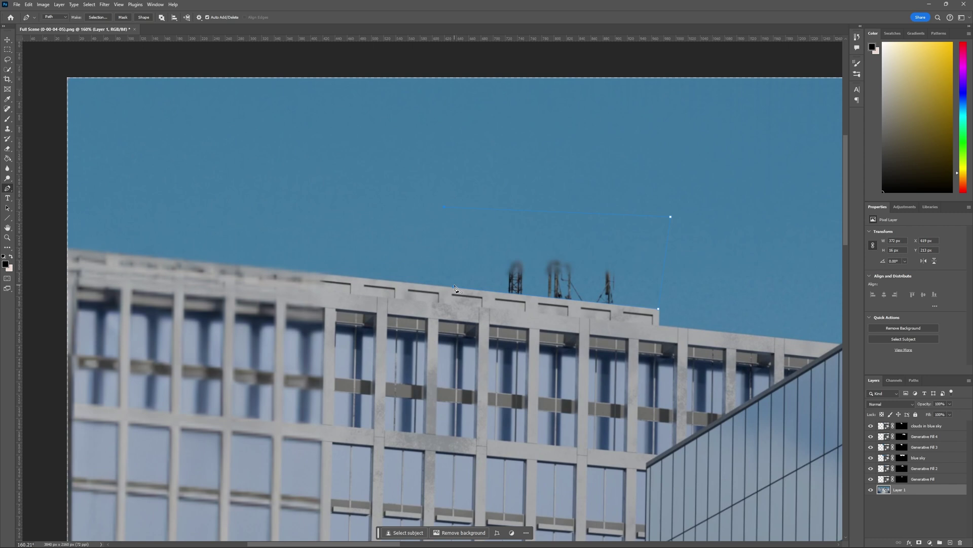
{"action": "left_click", "coordinate": [454, 288]}
{"action": "right_click", "coordinate": [511, 264]}
{"action": "left_click", "coordinate": [537, 292]}
{"action": "key", "text": "Return"}
{"action": "left_click", "coordinate": [639, 323]}
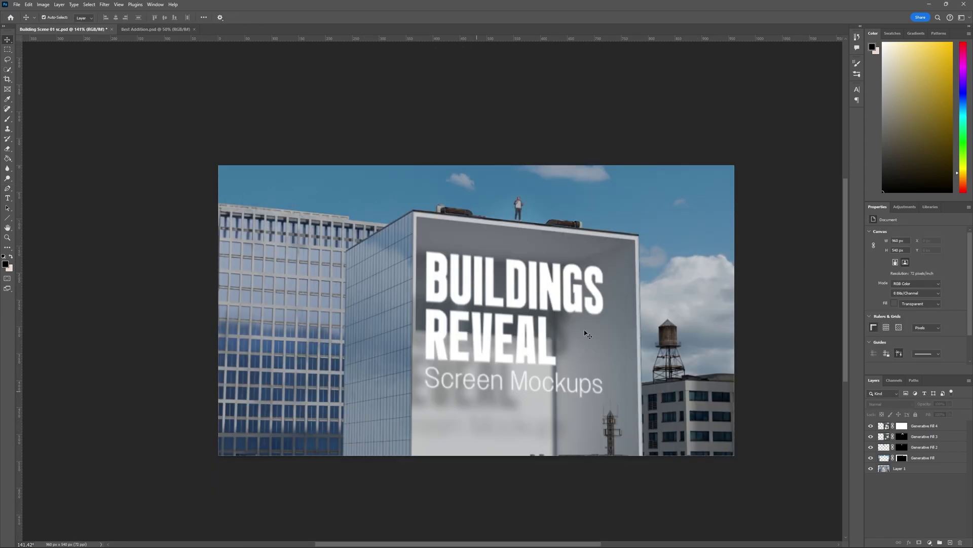
Step: Hide the original Layer 1 photo and begin exporting the remaining fill layers via Export As
{"action": "left_click", "coordinate": [871, 469]}
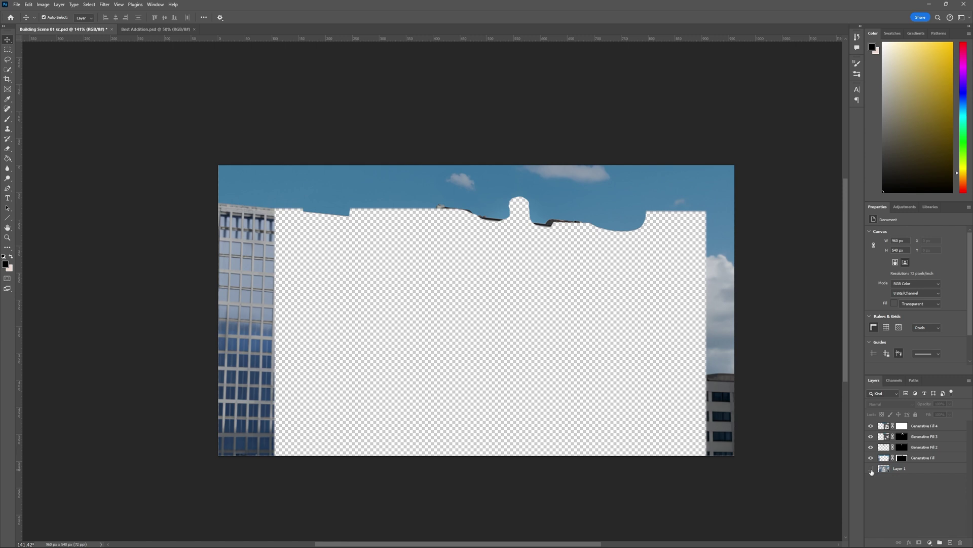
{"action": "left_click", "coordinate": [17, 4]}
{"action": "mouse_move", "coordinate": [61, 144]}
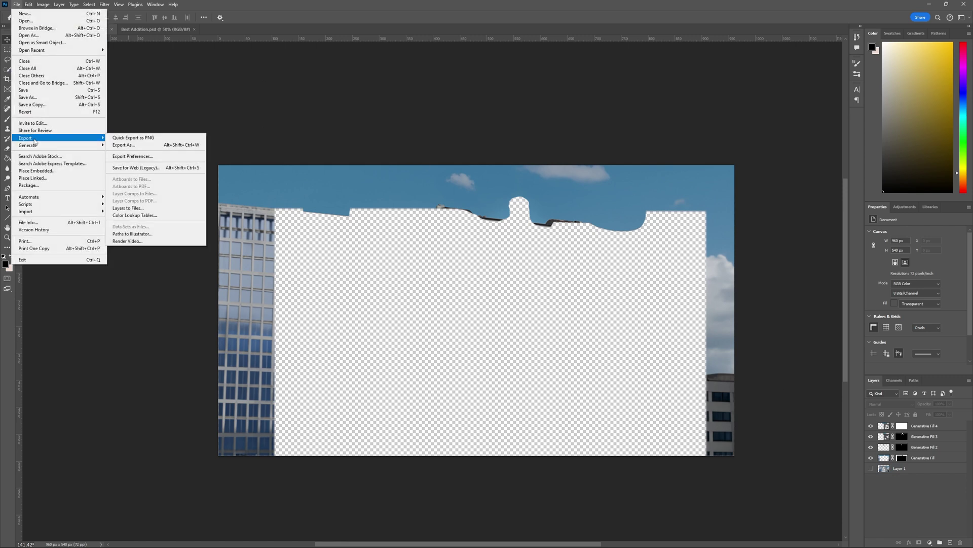
{"action": "left_click", "coordinate": [144, 149]}
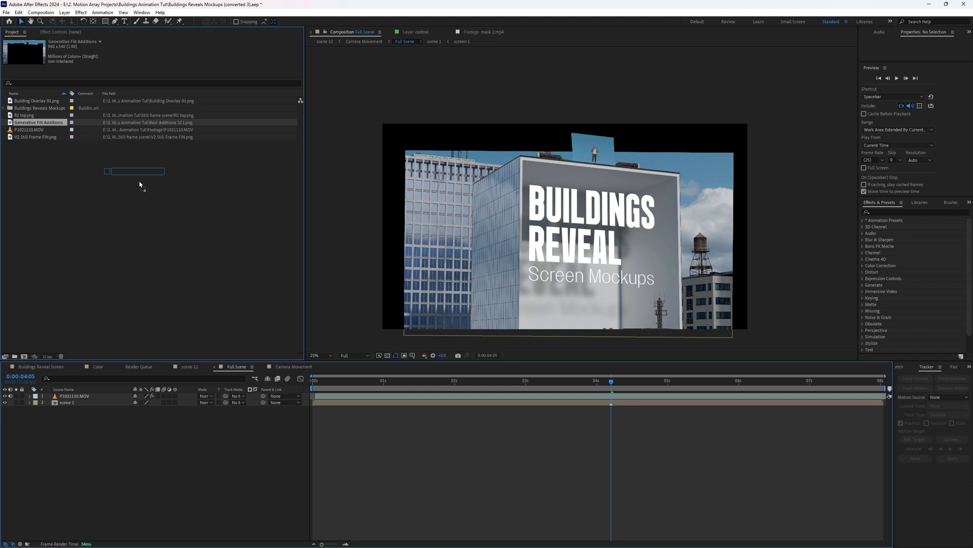
Step: Open the Full Scene timeline's context menu and bring up its New layer submenu
{"action": "left_click_drag", "start_coordinate": [138, 366], "coordinate": [112, 397]}
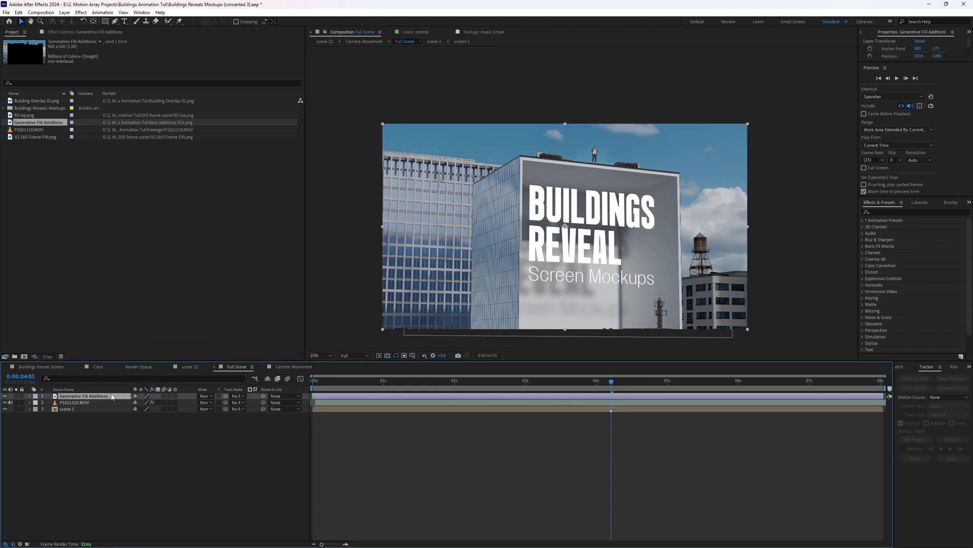
{"action": "right_click", "coordinate": [96, 457]}
{"action": "mouse_move", "coordinate": [142, 361]}
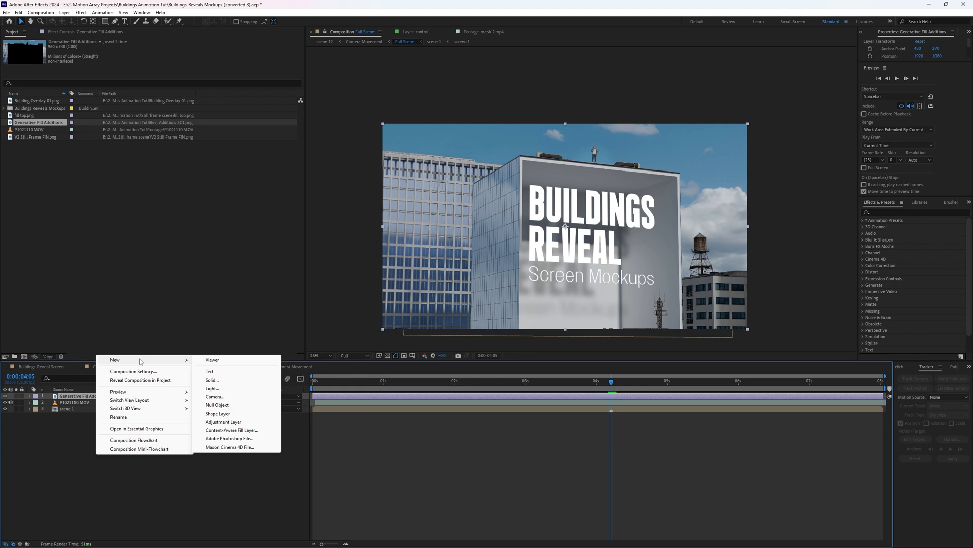
Step: Add Null 8 and parent Generative Fill Additions and the other scene layers to it
{"action": "left_click", "coordinate": [241, 408]}
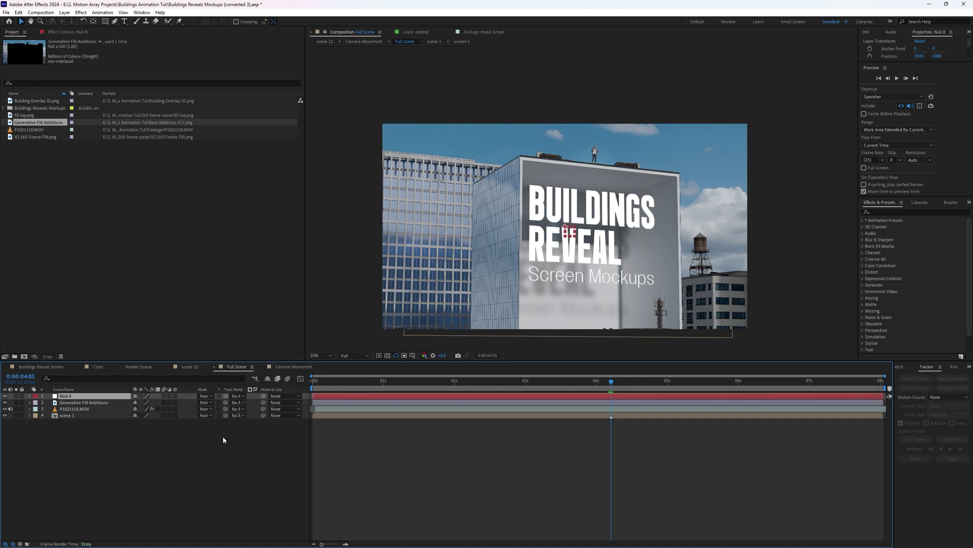
{"action": "left_click", "coordinate": [84, 403]}
{"action": "left_click", "coordinate": [72, 417], "text": "shift"}
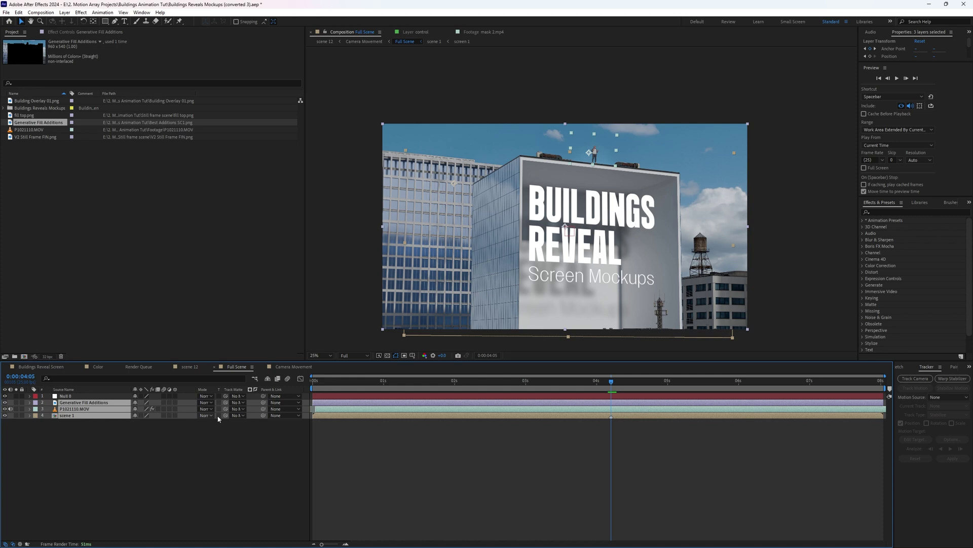
{"action": "left_click", "coordinate": [290, 408]}
{"action": "left_click", "coordinate": [293, 422]}
{"action": "left_click", "coordinate": [224, 461]}
Step: Scale Null 8 up to zoom in on the building
{"action": "left_click", "coordinate": [81, 396]}
{"action": "key", "text": "s"}
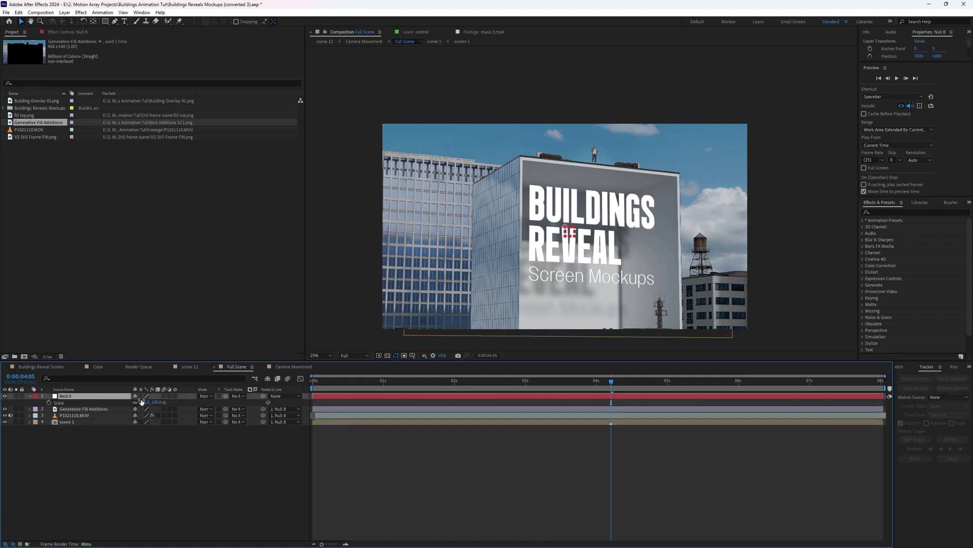
{"action": "left_click_drag", "start_coordinate": [146, 404], "coordinate": [365, 417]}
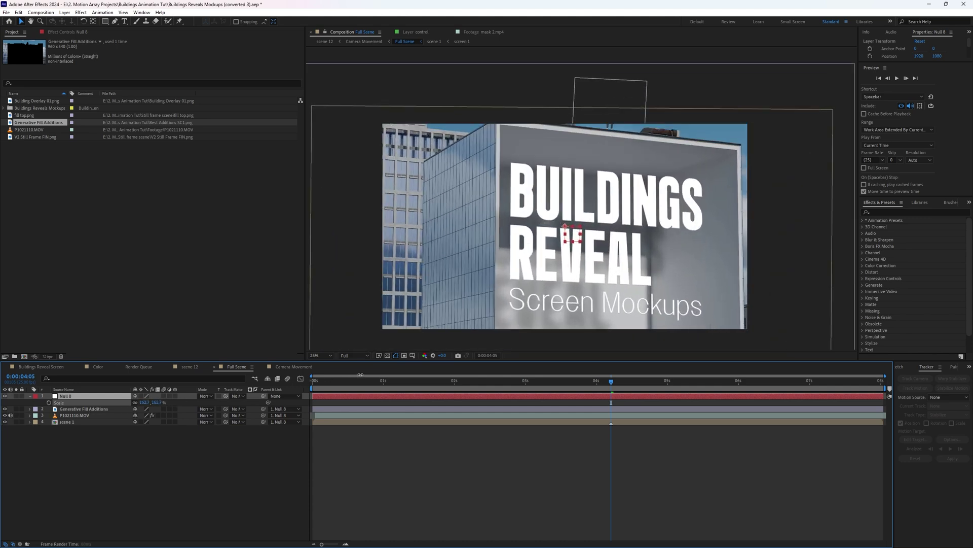